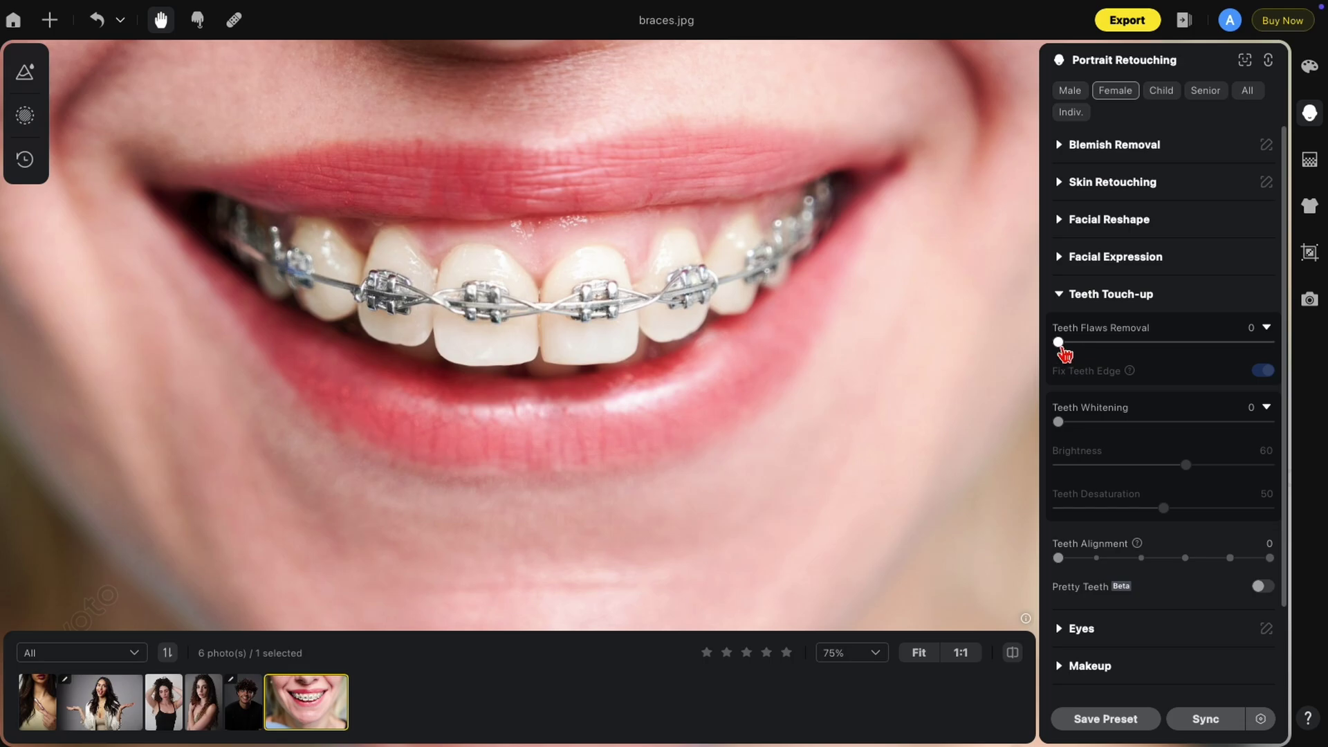
Remove the braces with Teeth Flaws Removal at 100, compare with the original, then open 1T3A0516.jpg.
drag(1063, 351, 1269, 344)
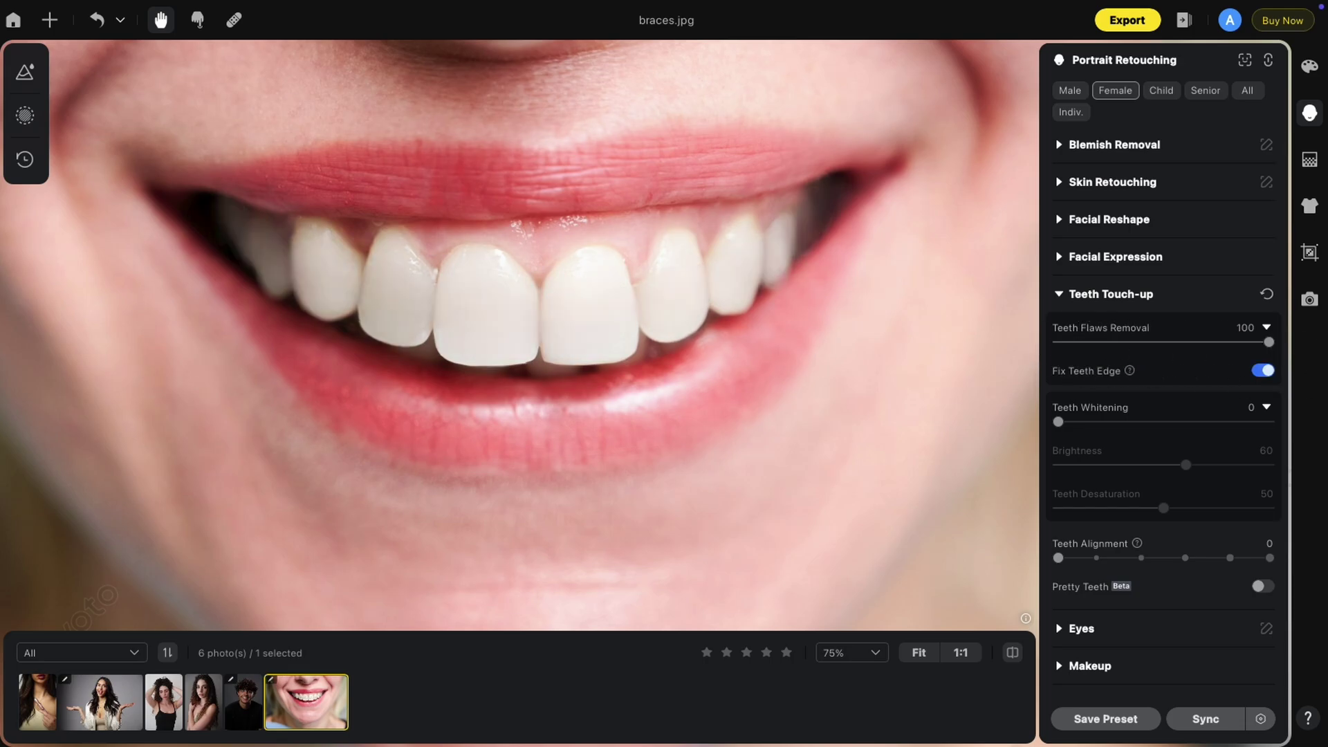
key(backslash)
key(backslash)
key(backslash)
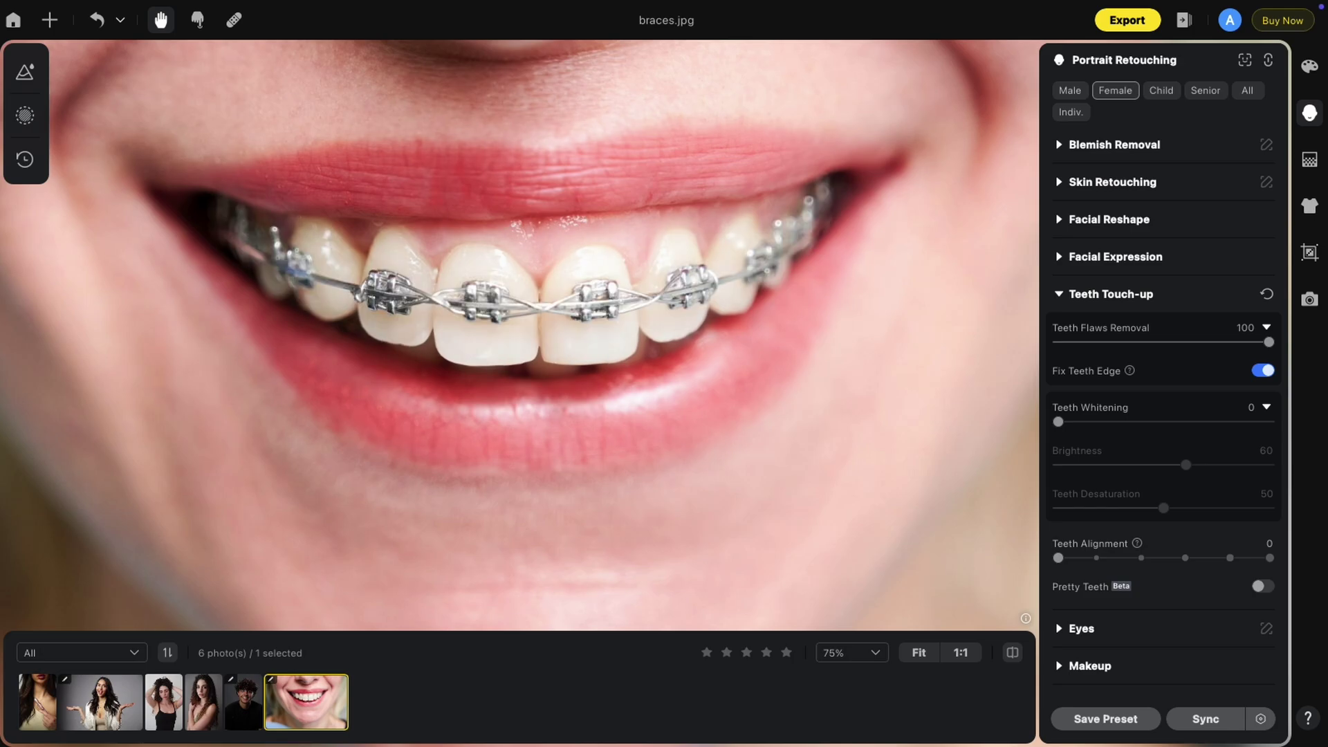
key(backslash)
key(backslash)
click(242, 702)
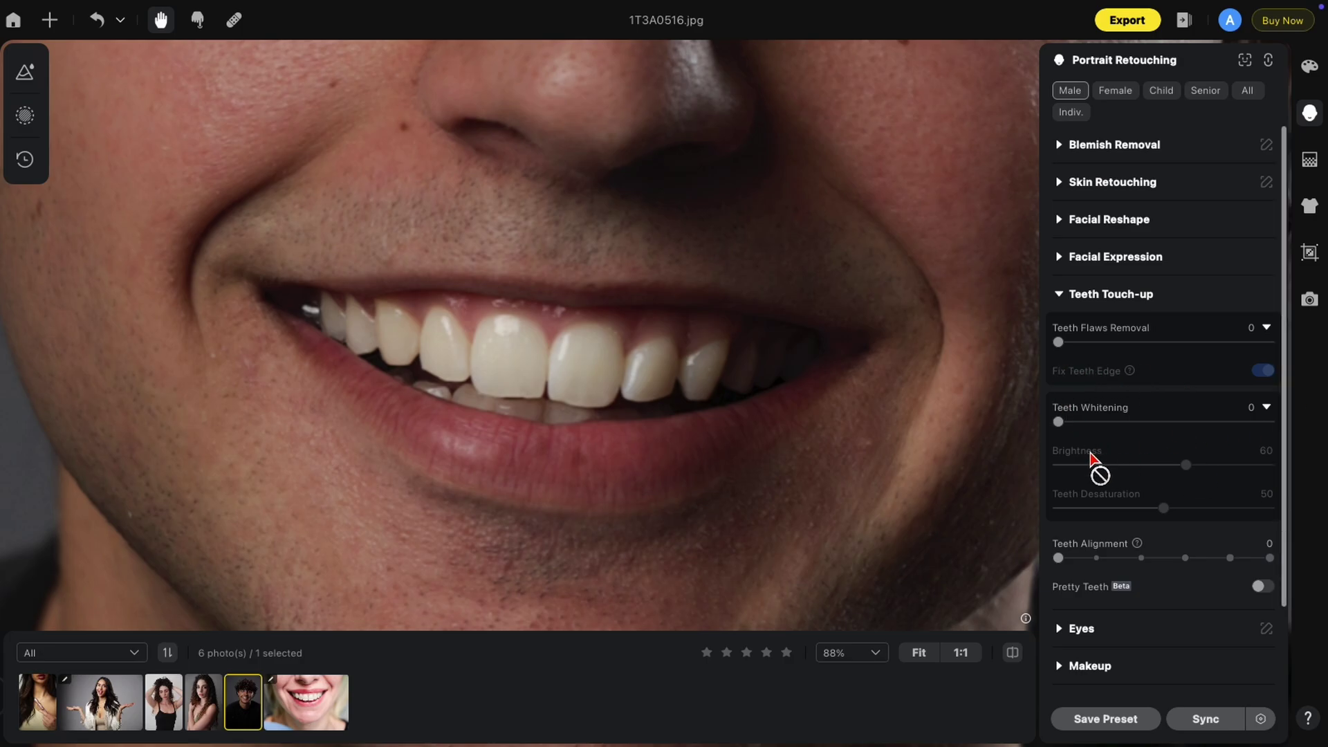
Try full Teeth Flaws Removal at 100 and compare the results with Fix Teeth Edge off and on.
drag(1058, 343, 1272, 341)
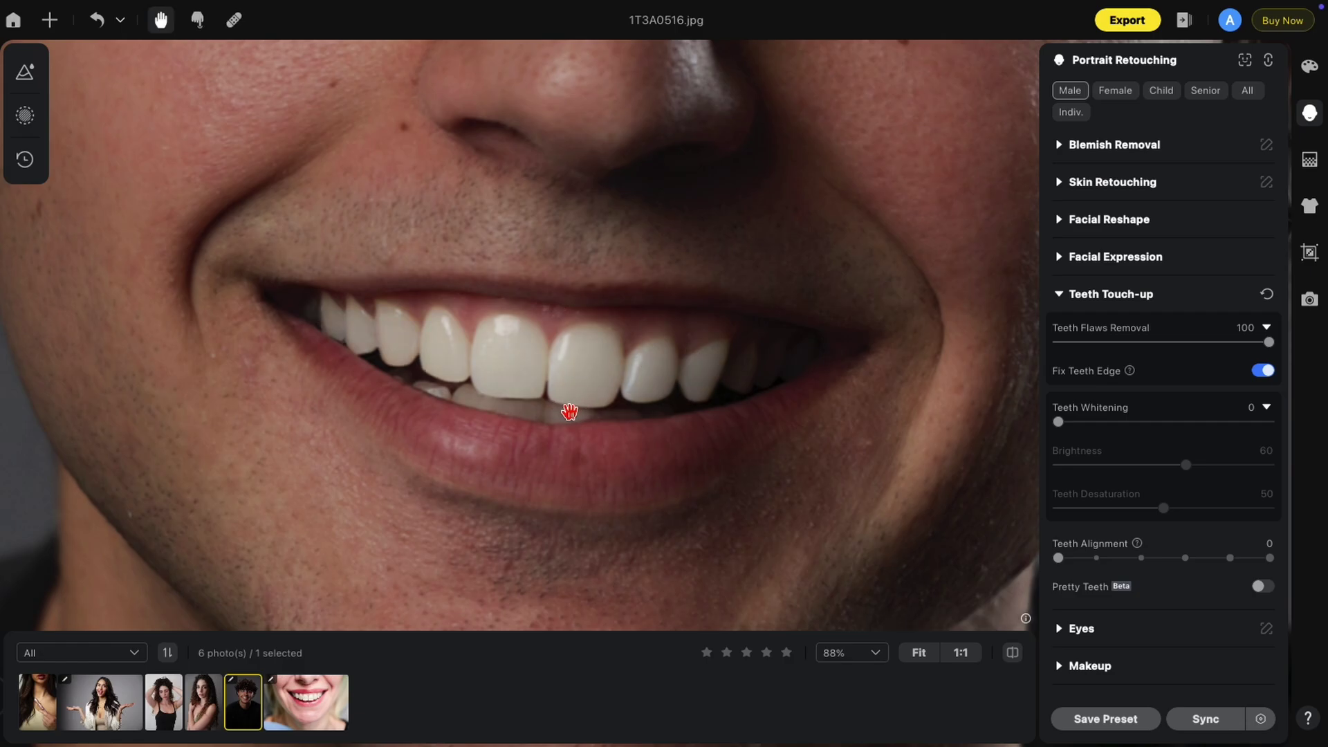
click(1264, 373)
click(1266, 374)
click(1265, 374)
click(1265, 374)
click(1265, 374)
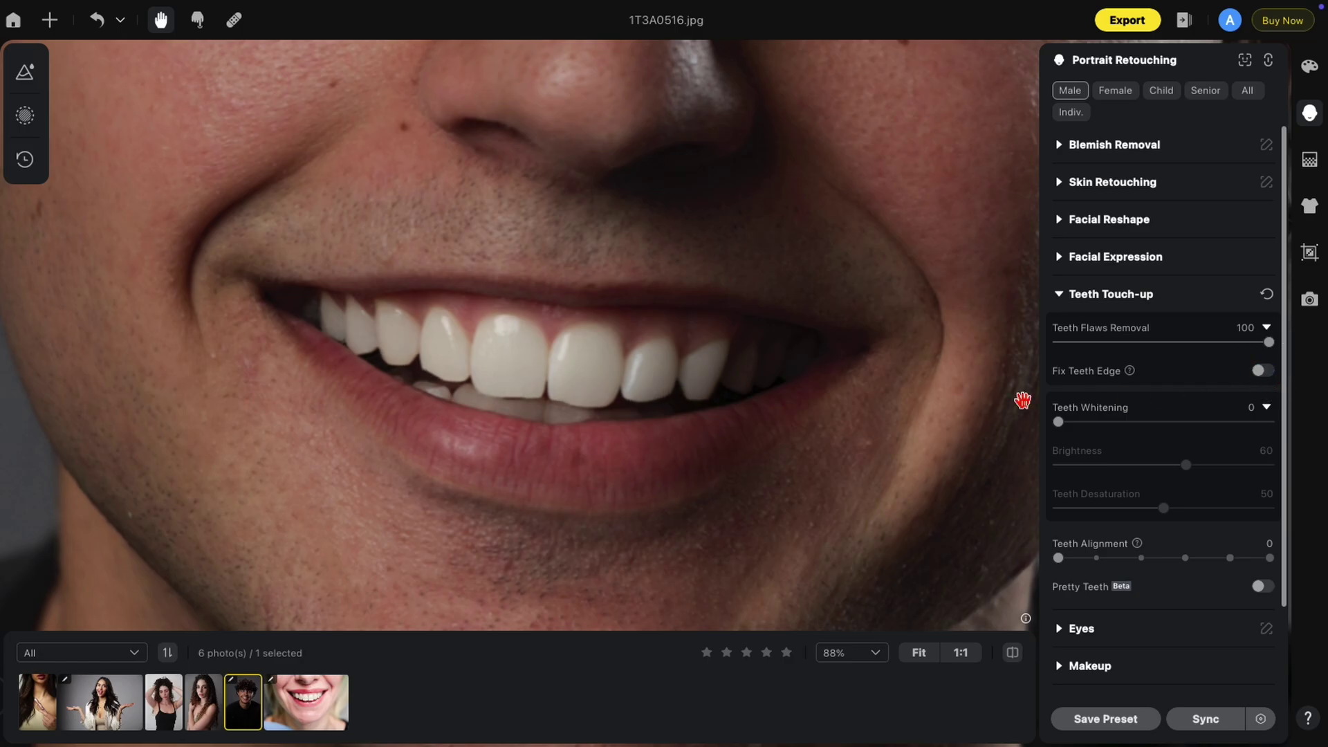
click(1266, 372)
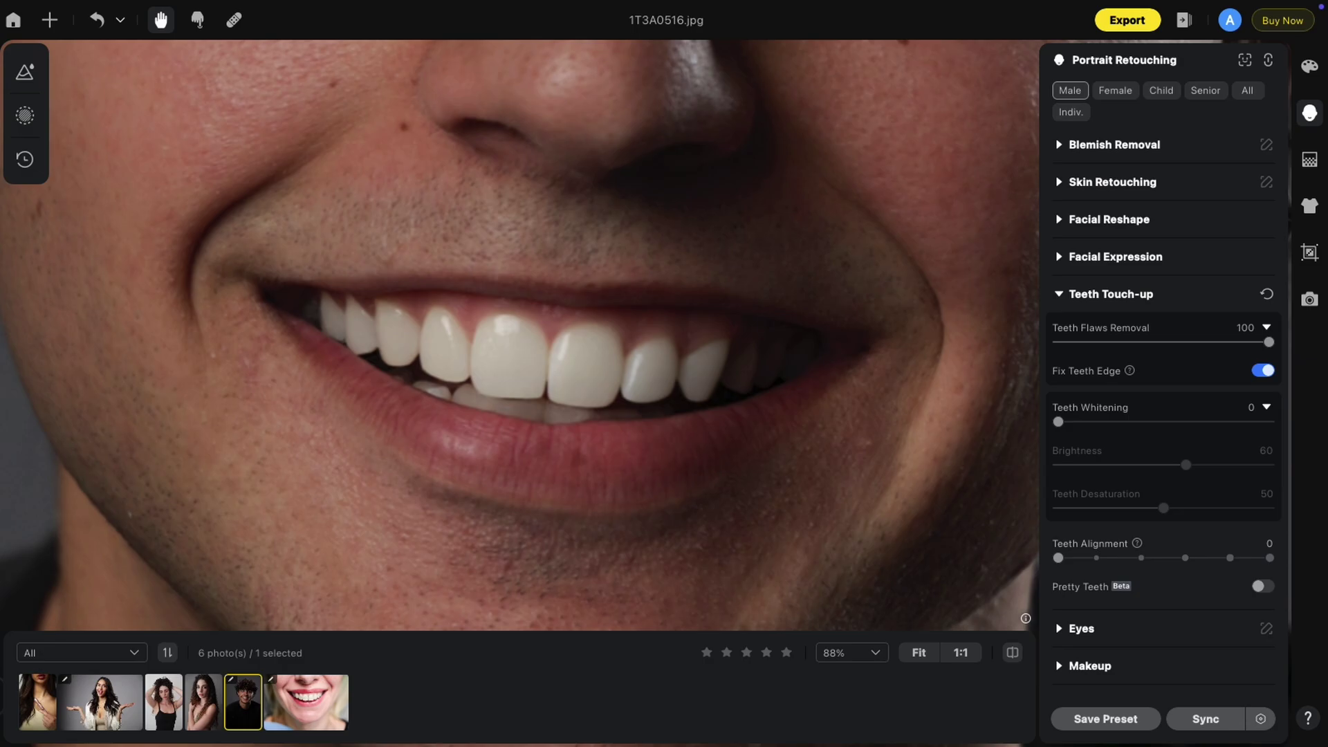
Reset the teeth touch-up and set Teeth Flaws Removal to 13, leaving Fix Teeth Edge on.
click(1266, 296)
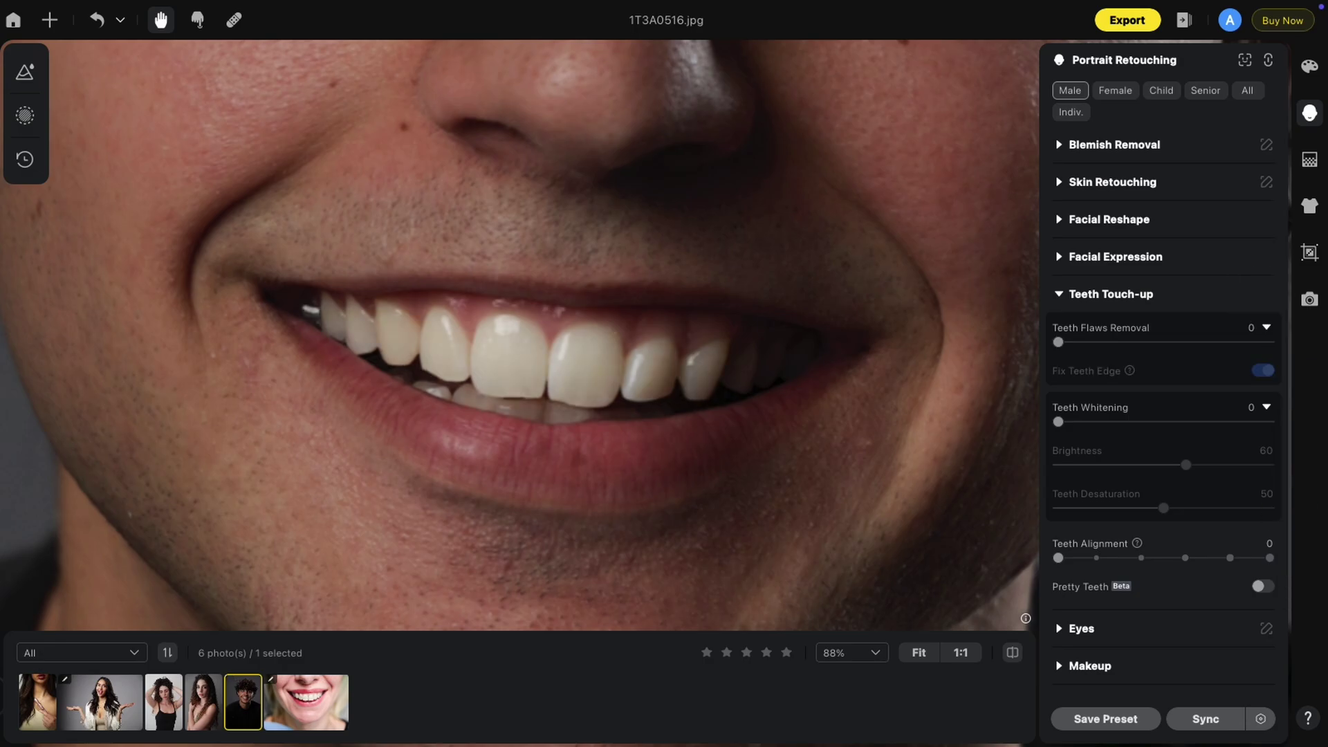
click(1062, 344)
drag(1061, 343, 1069, 343)
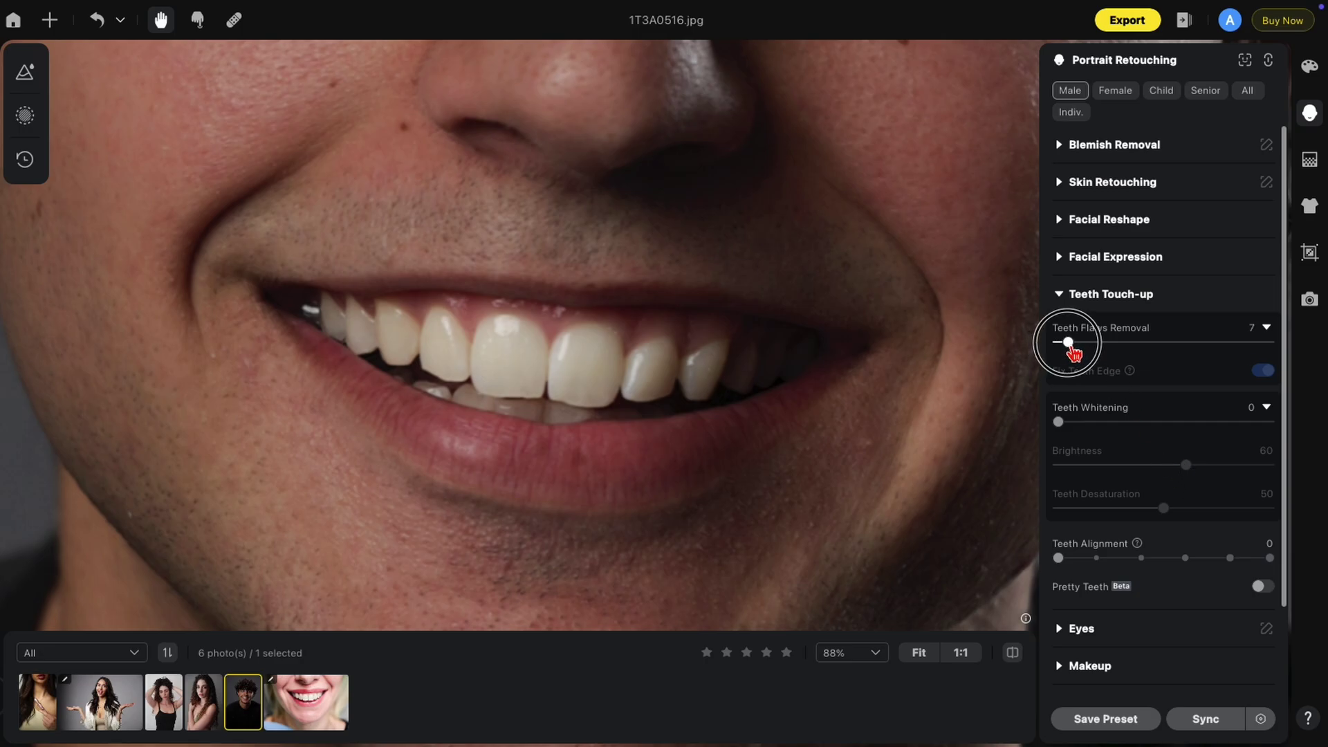
click(1268, 374)
click(1262, 371)
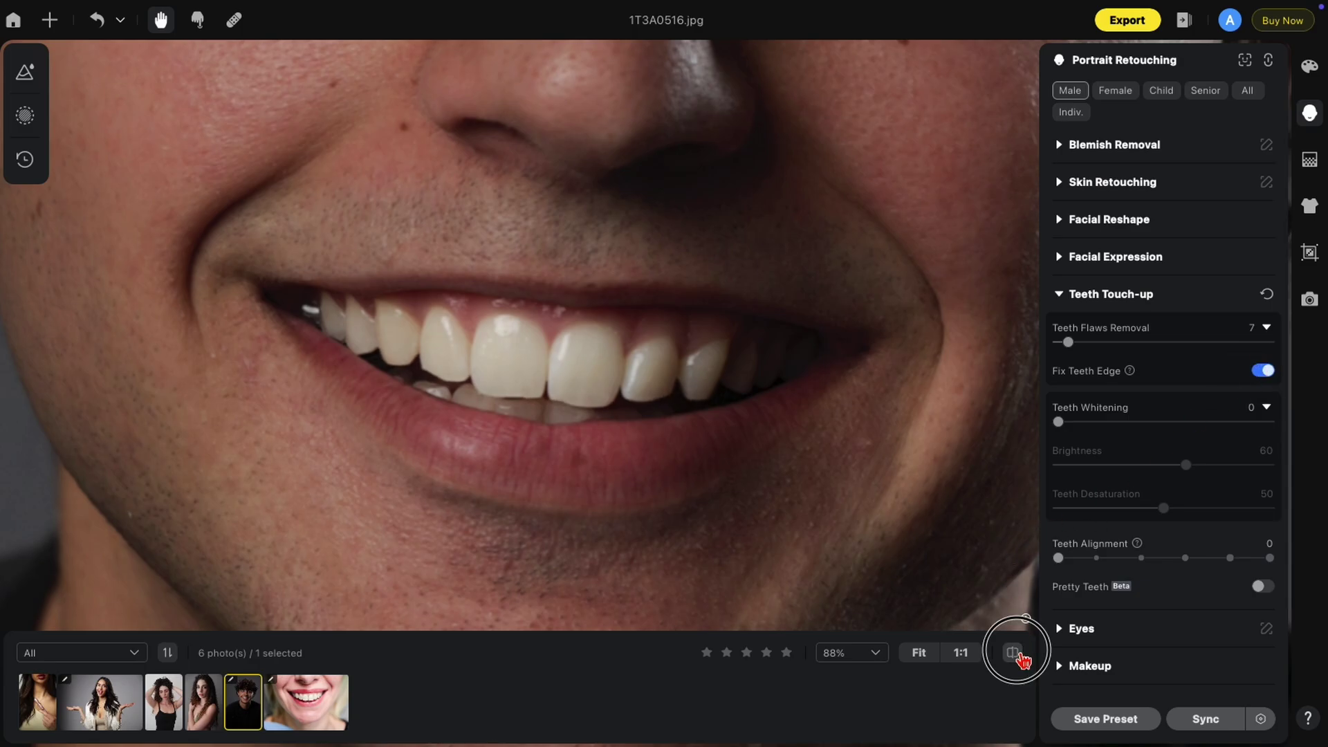
mouse_move(1067, 341)
mouse_down()
mouse_move(1293, 350)
mouse_move(1088, 346)
mouse_up()
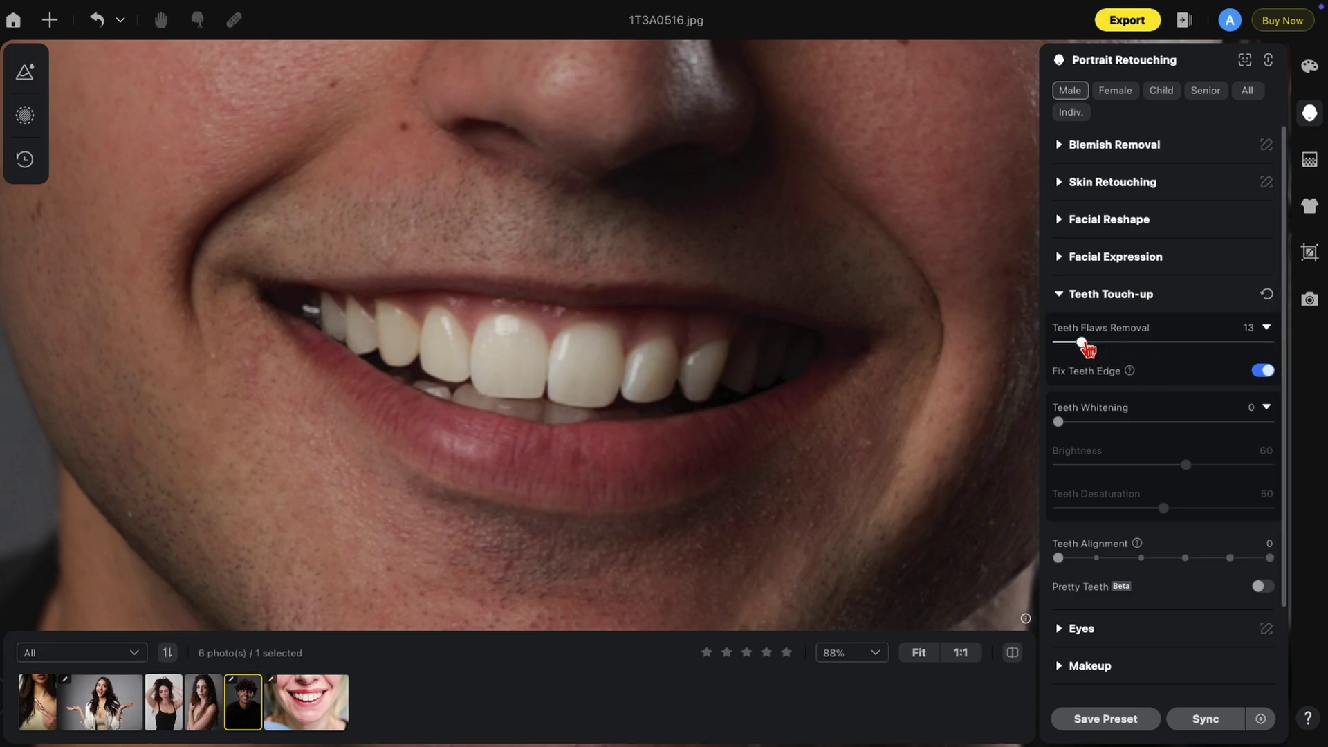
click(1263, 372)
click(1264, 372)
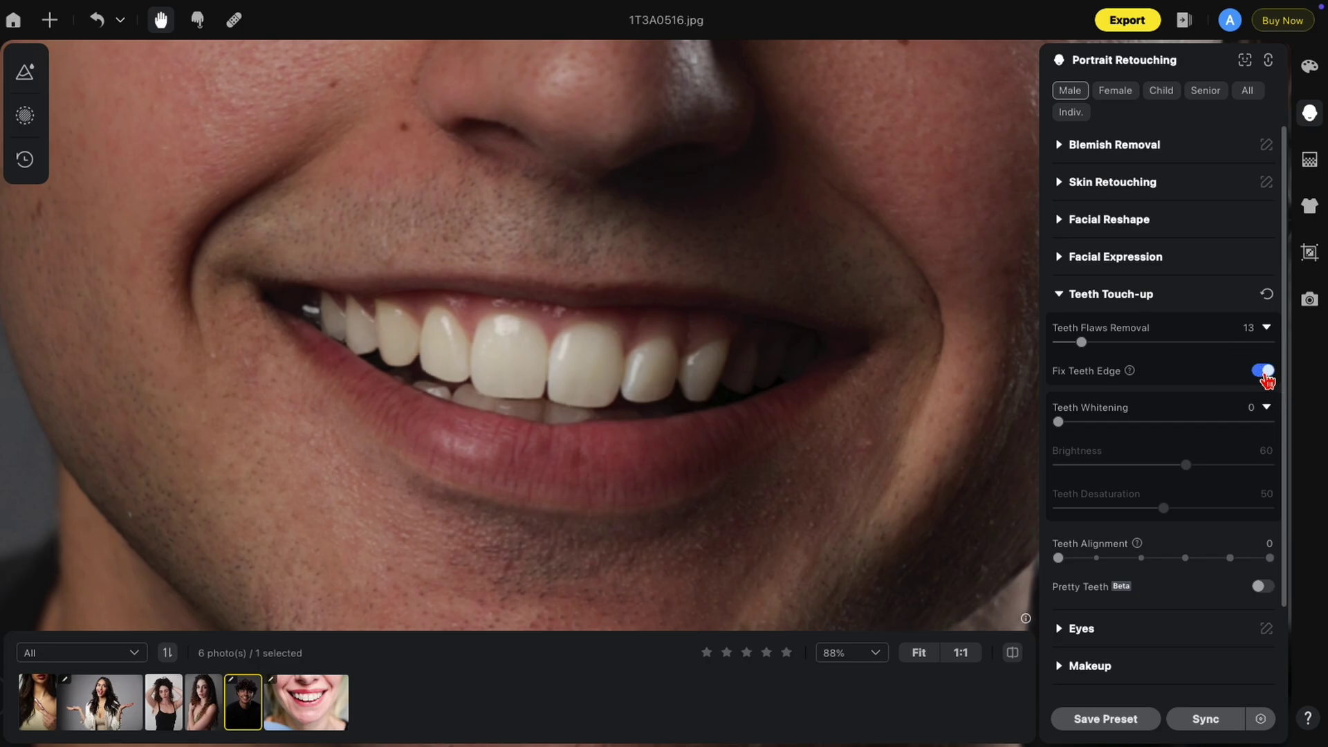
click(1263, 372)
click(1263, 372)
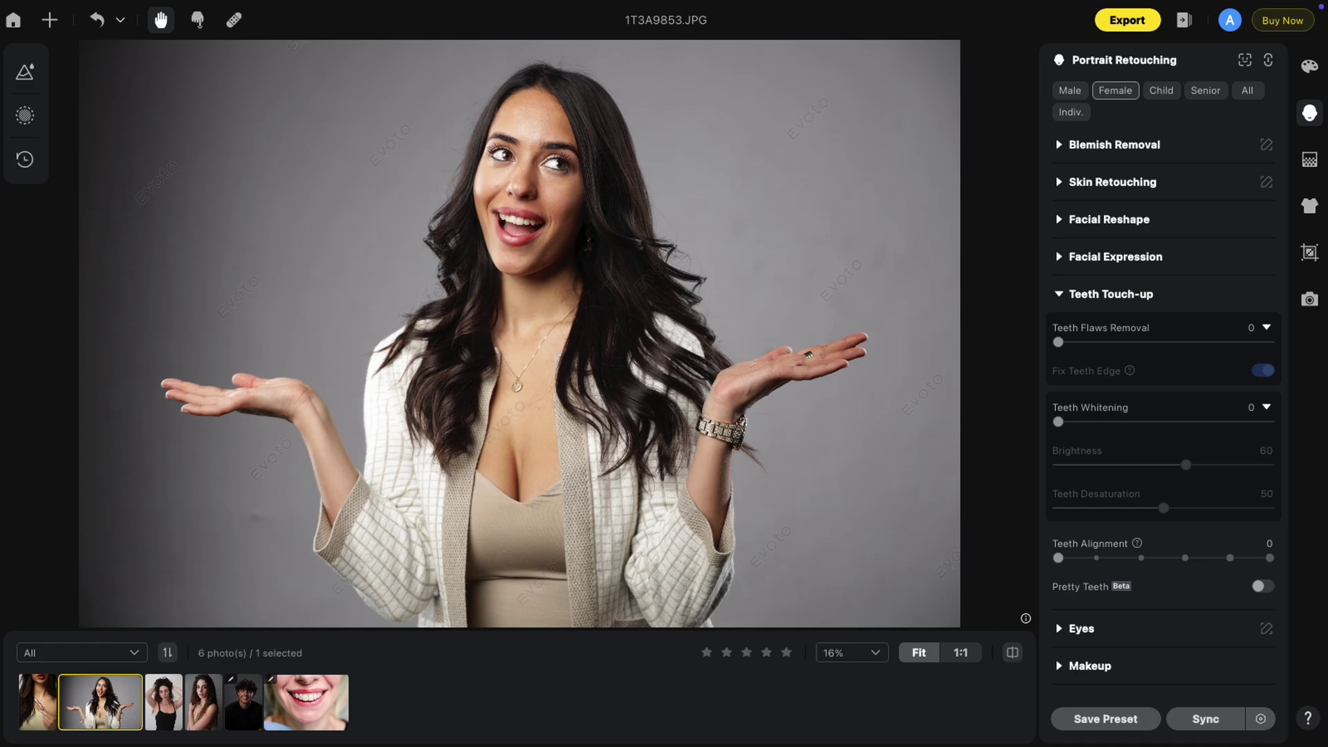
Zoom into the mouth and apply Teeth Flaws Removal at 100, leaving Fix Teeth Edge on.
scroll(484, 180, up, 5)
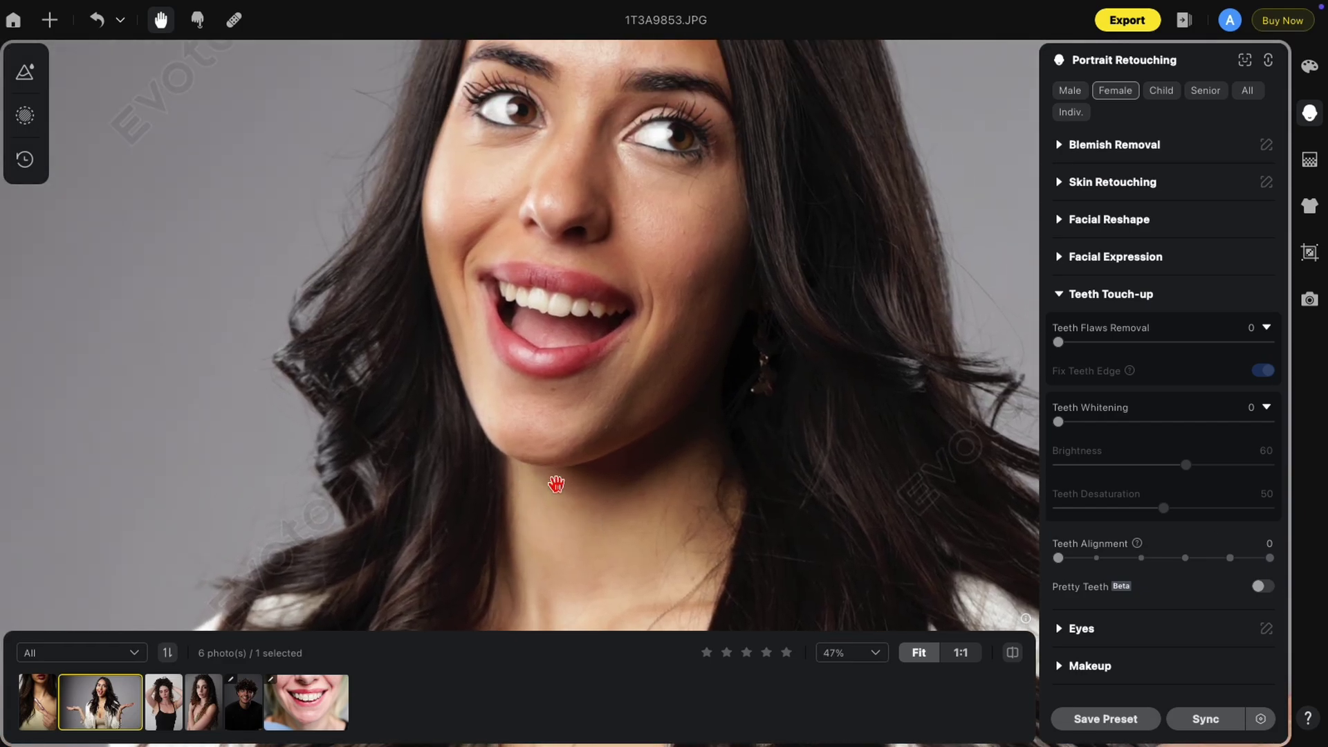
scroll(566, 297, up, 4)
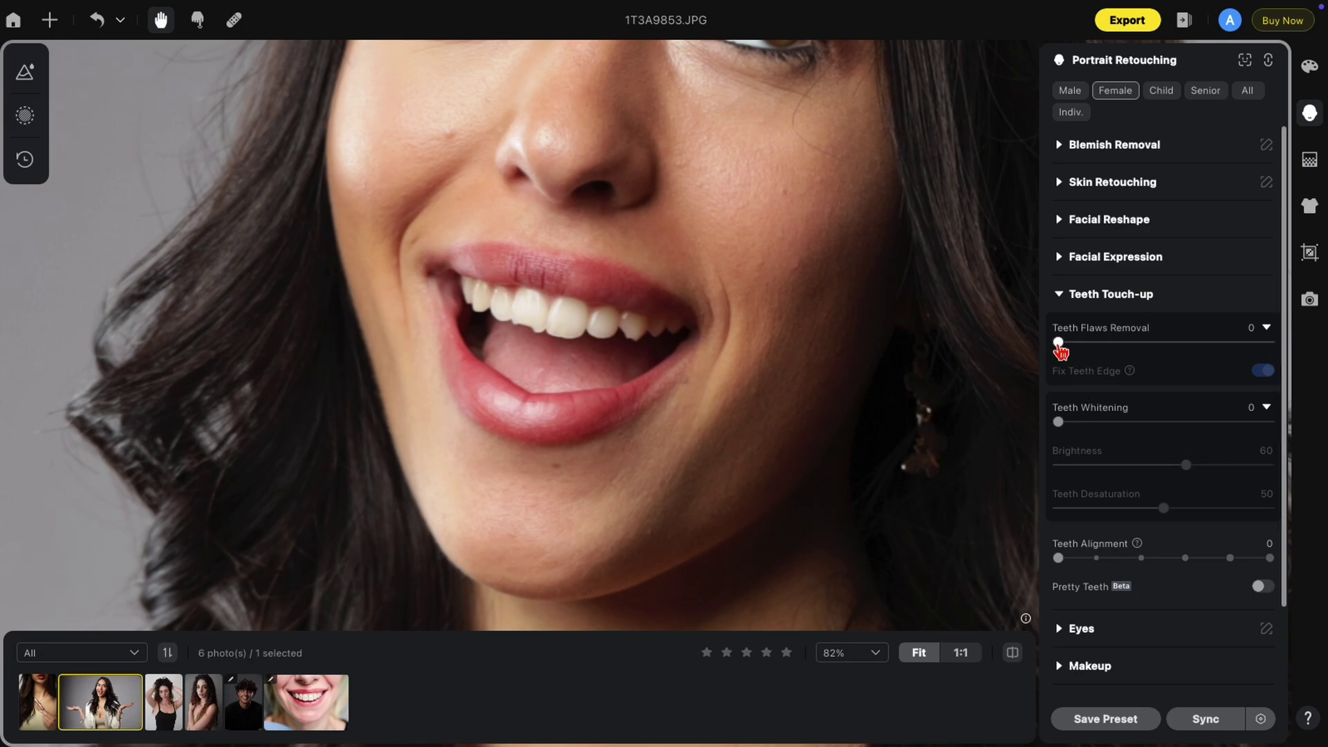
drag(1058, 343, 1276, 342)
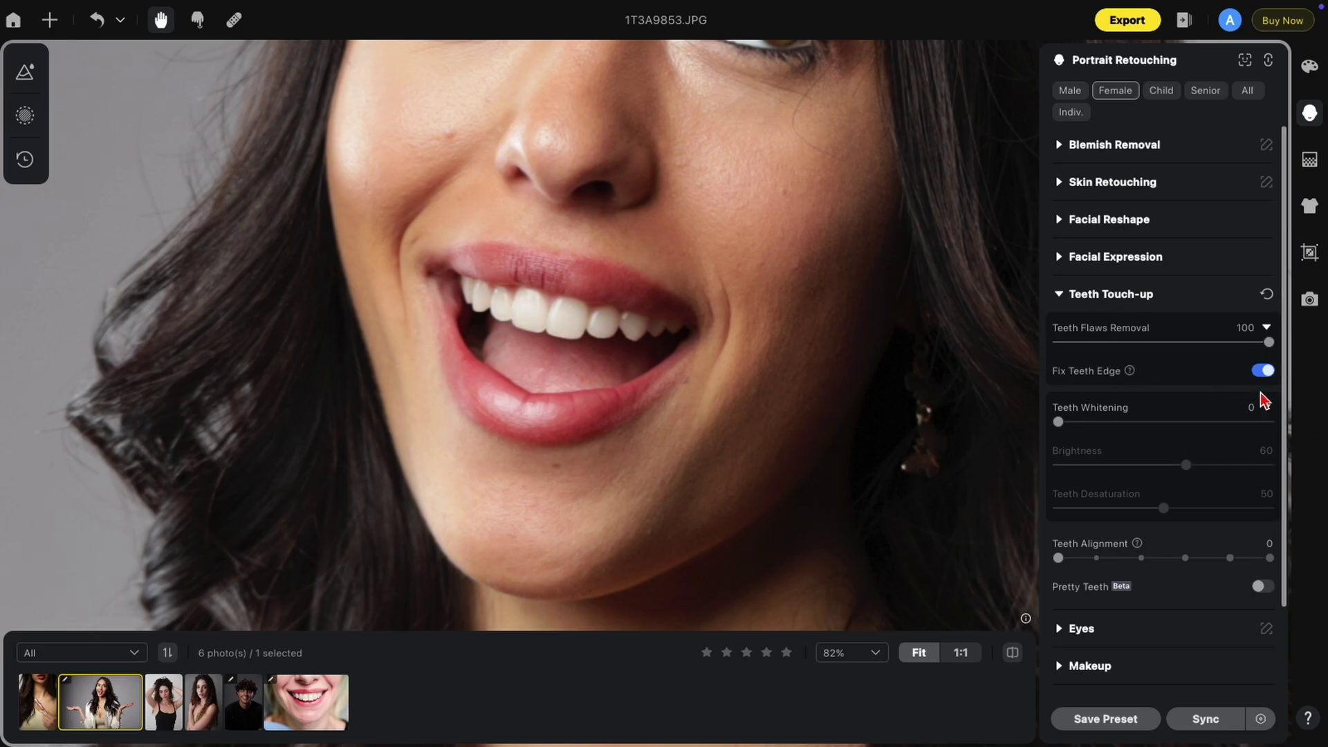
click(1263, 373)
click(1262, 373)
click(1263, 373)
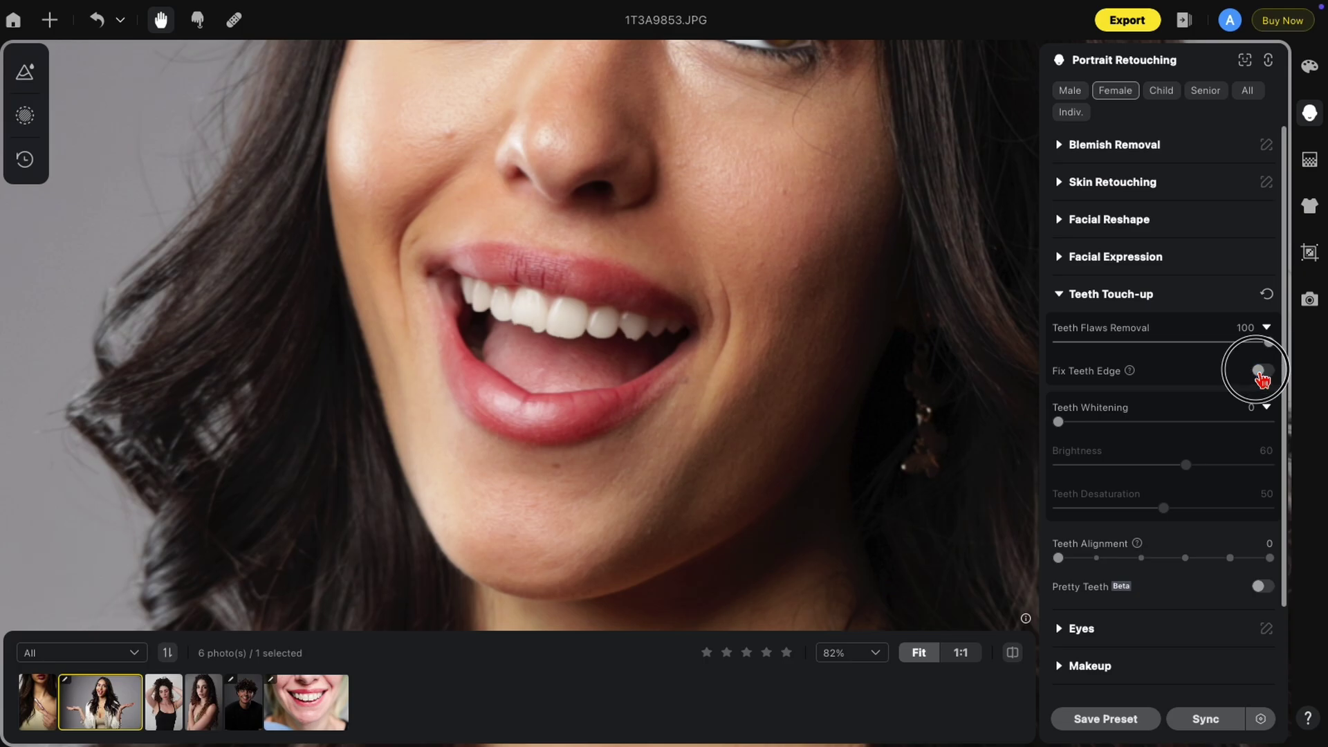
Lower Teeth Flaws Removal to 24, comparing the teeth against the original.
click(1012, 652)
click(1014, 655)
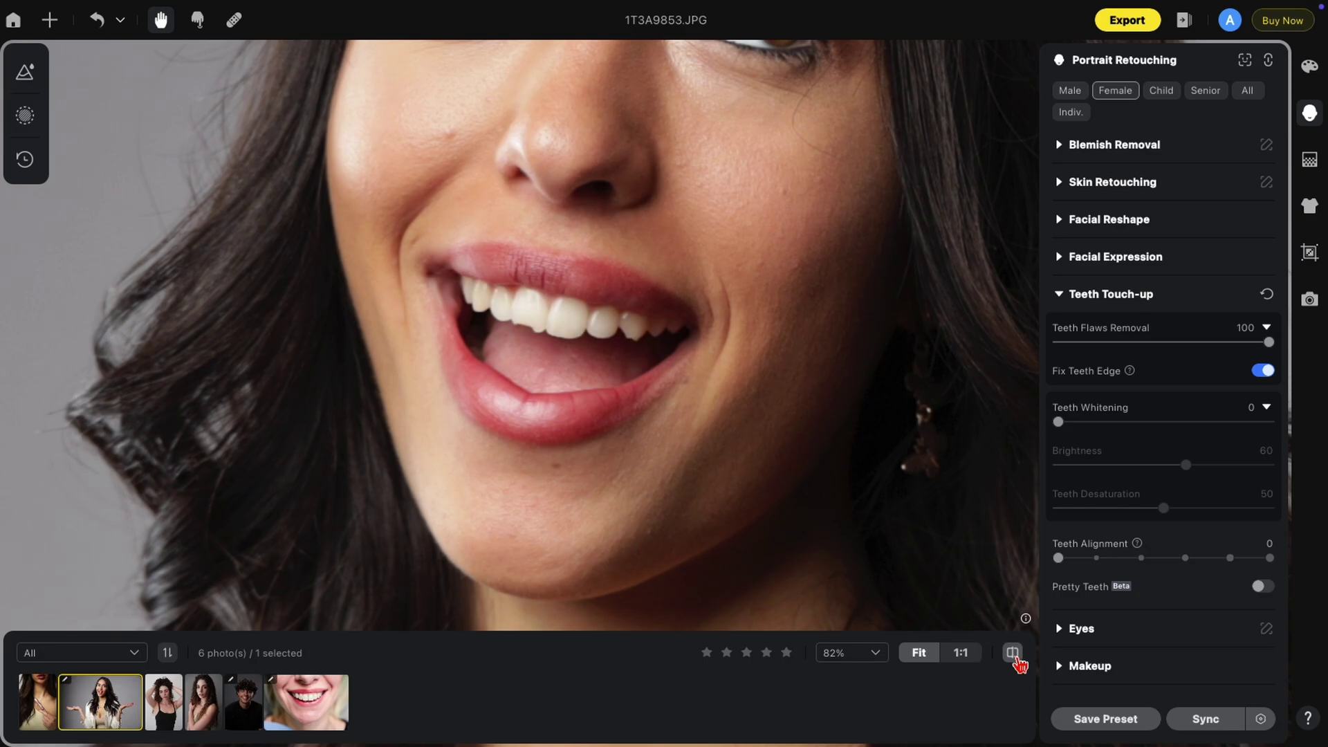
drag(1191, 343, 1105, 348)
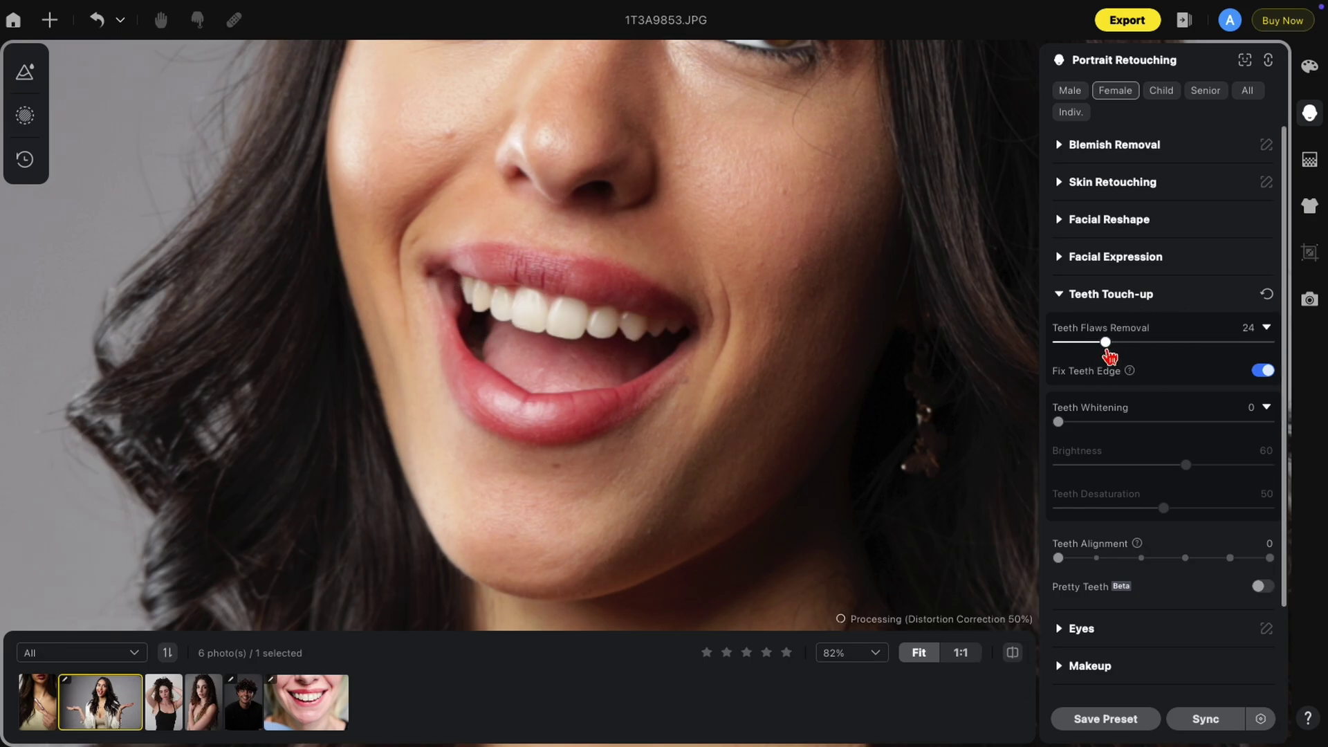
click(1014, 664)
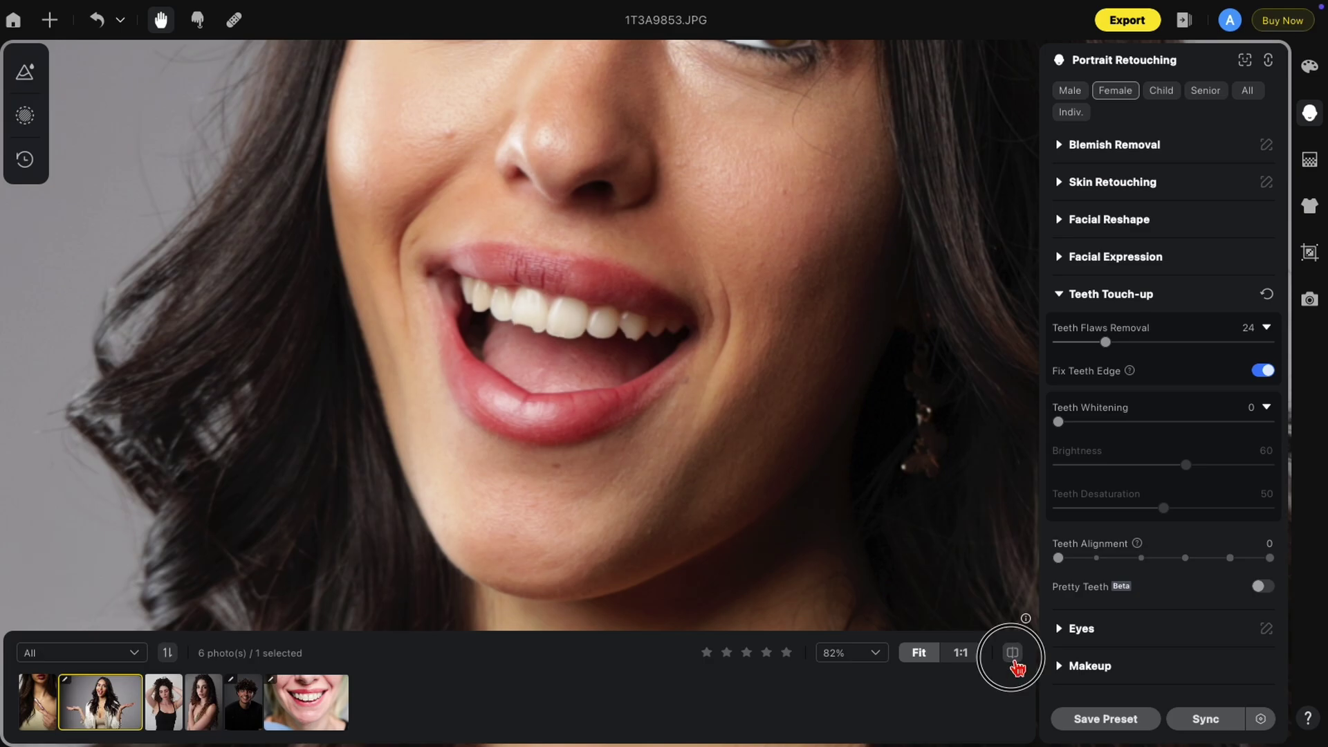
click(1015, 664)
click(1014, 664)
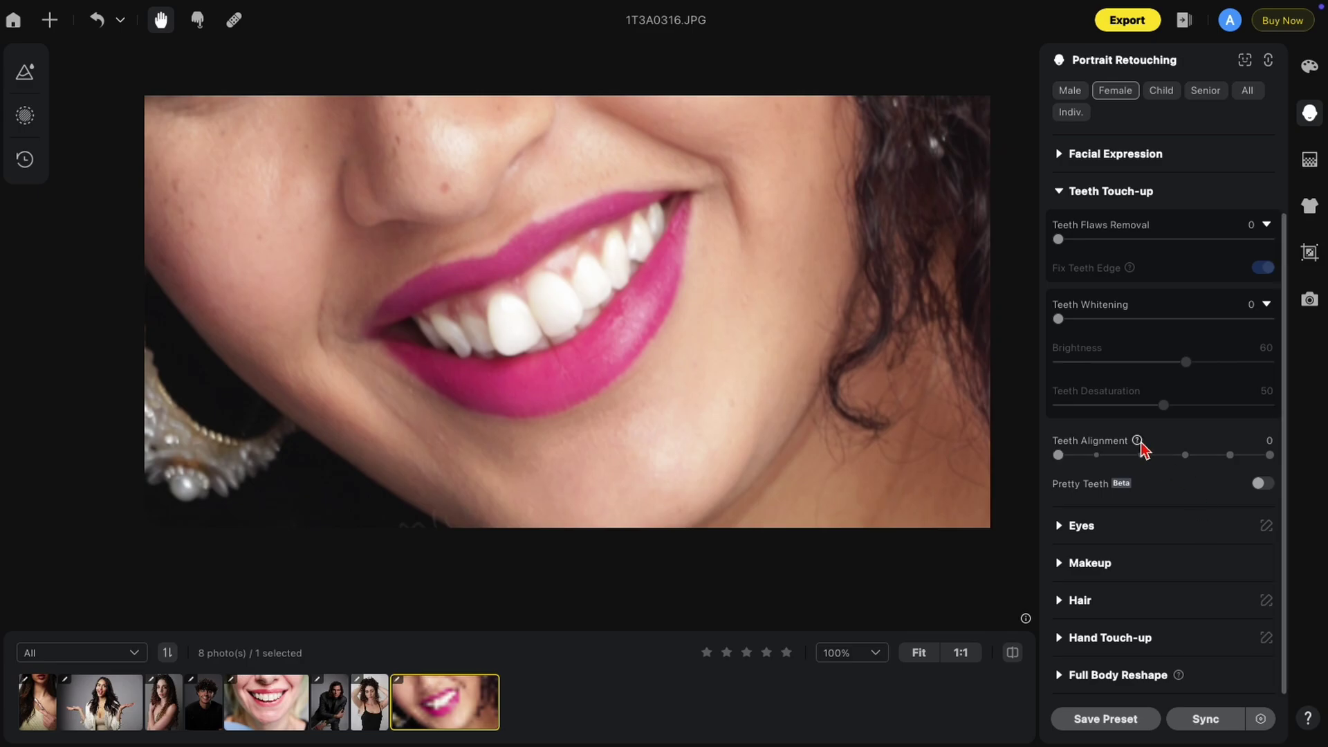
Try Teeth Alignment levels 1 through 5, settle on level 1, and compare with the original.
mouse_move(1138, 444)
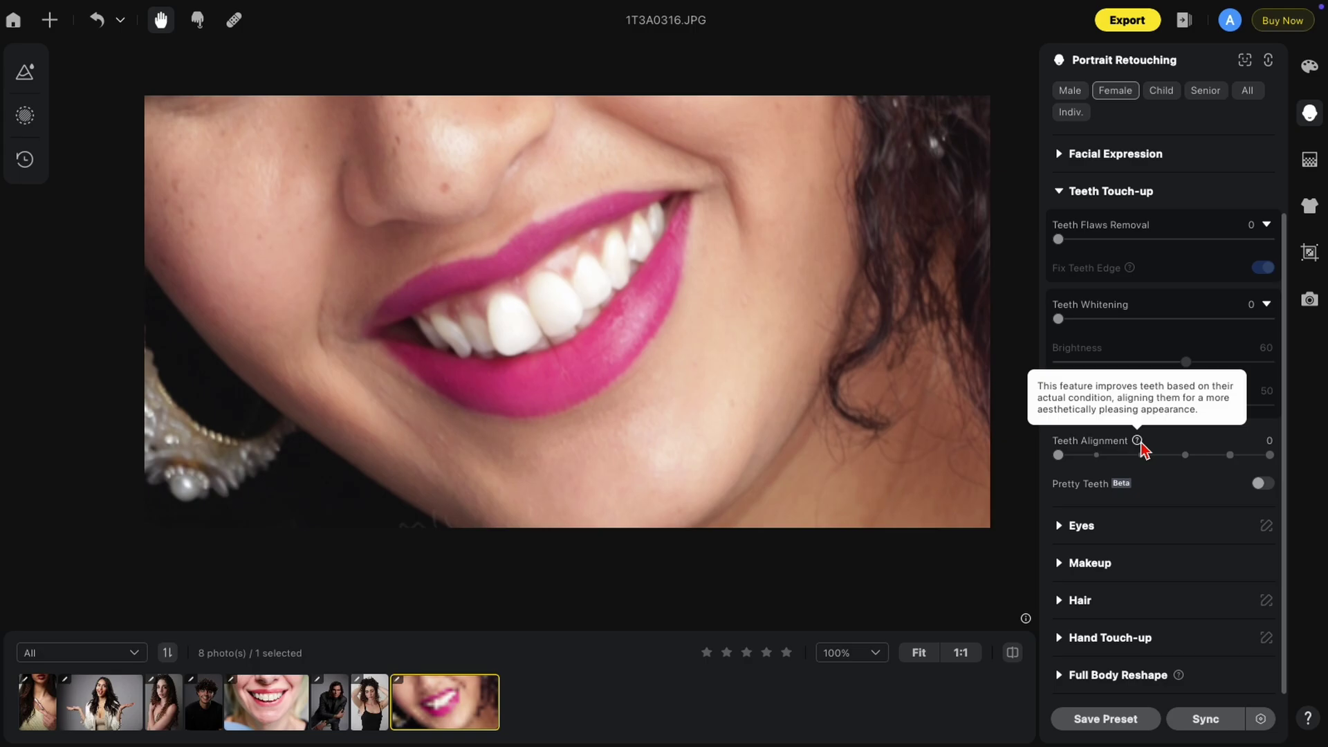
click(1099, 459)
click(1142, 457)
click(1193, 467)
click(1241, 466)
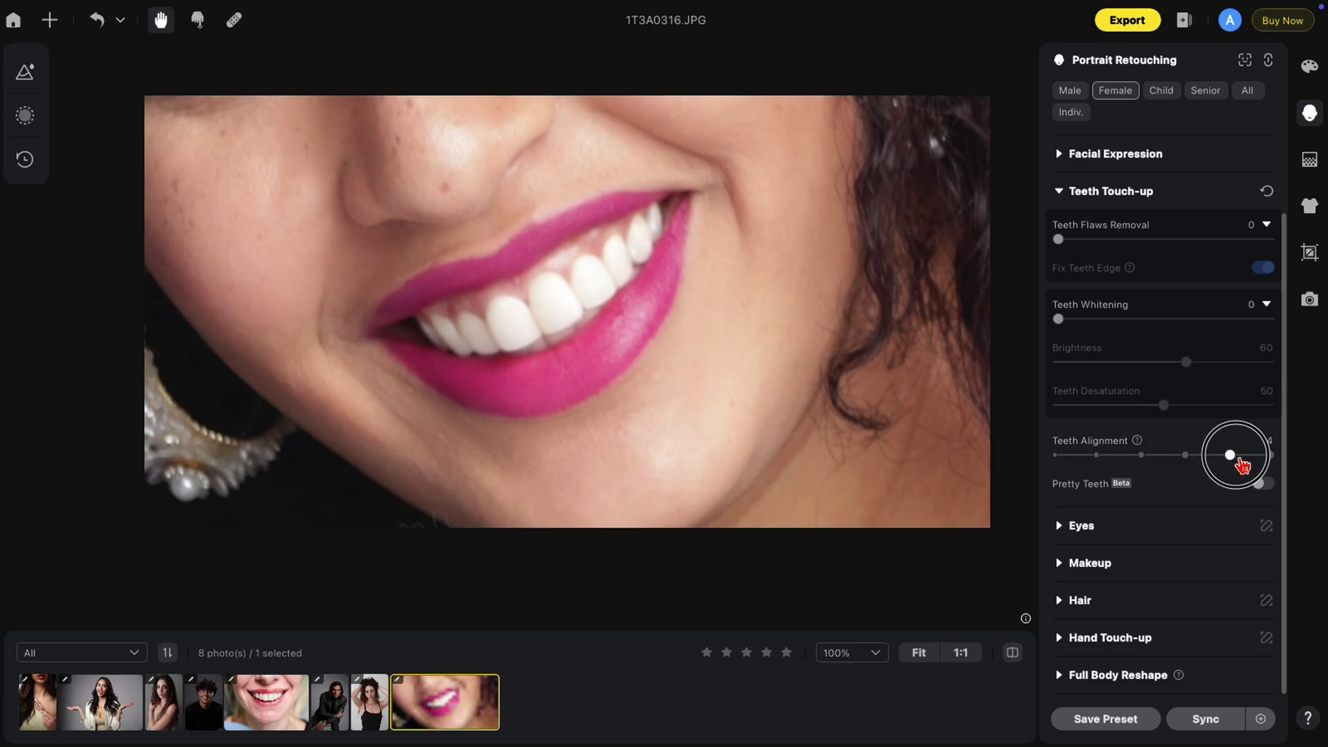
click(1270, 460)
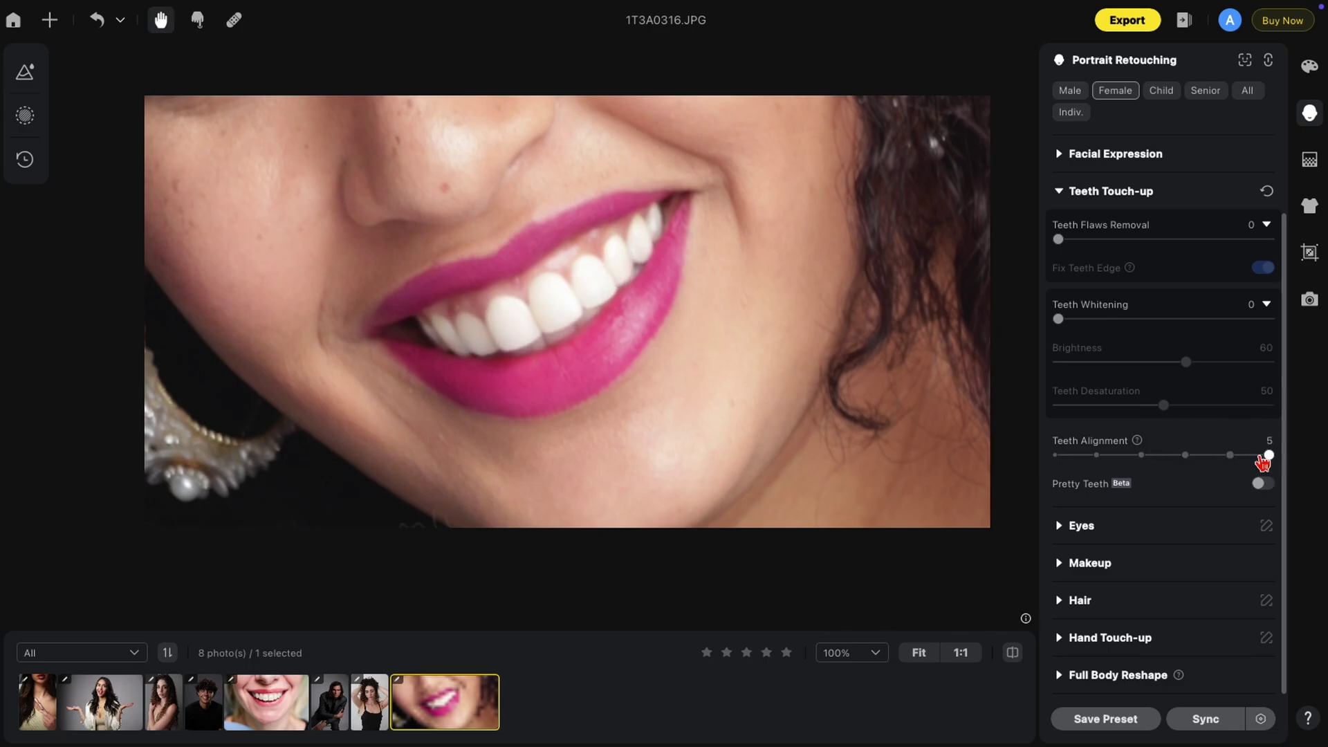
click(1098, 457)
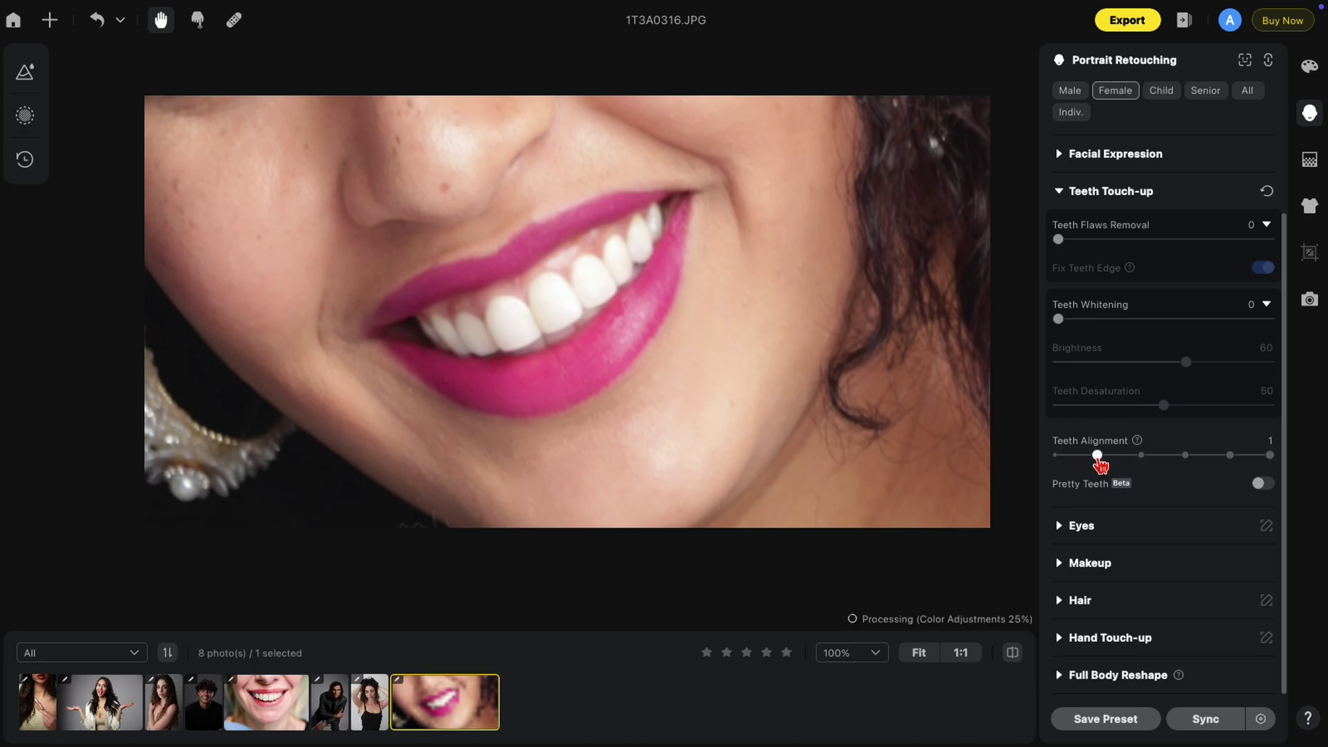
click(1013, 655)
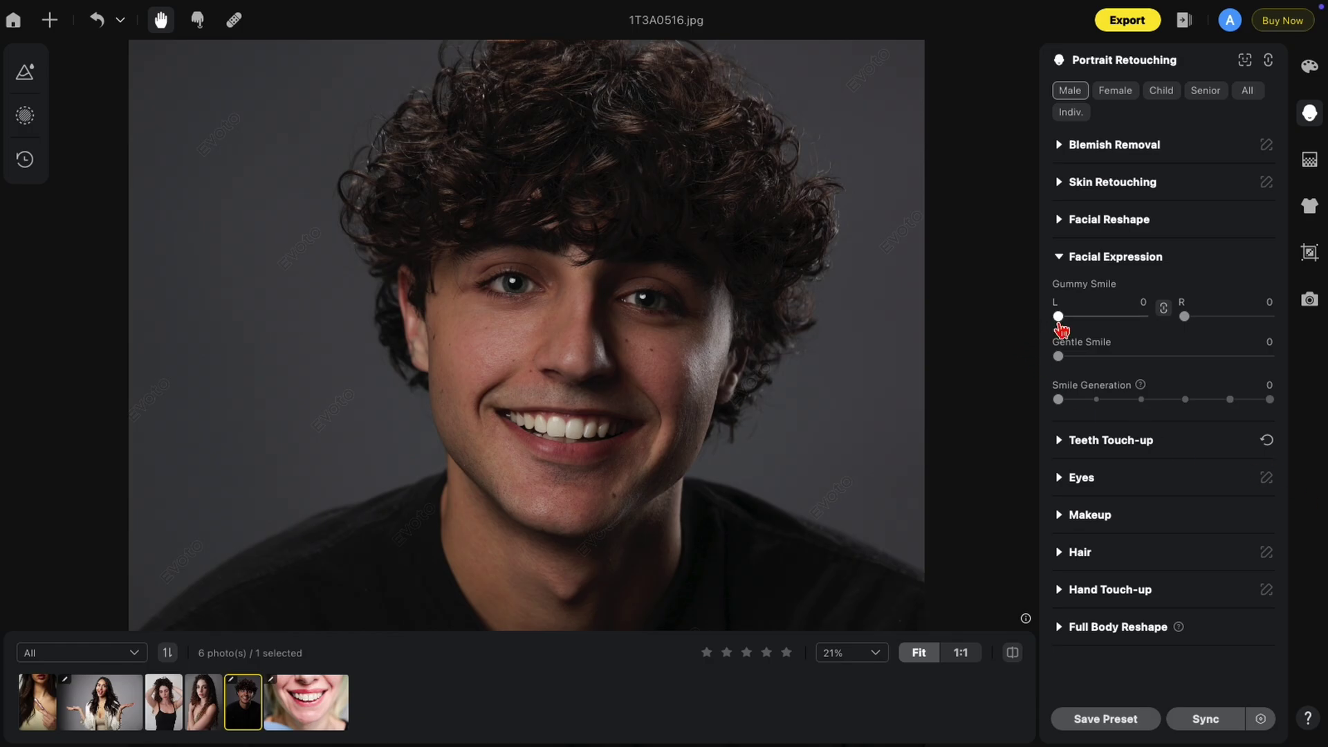
Raise the Gummy Smile correction and compare the smile with the original.
drag(1059, 319, 1116, 329)
click(1013, 652)
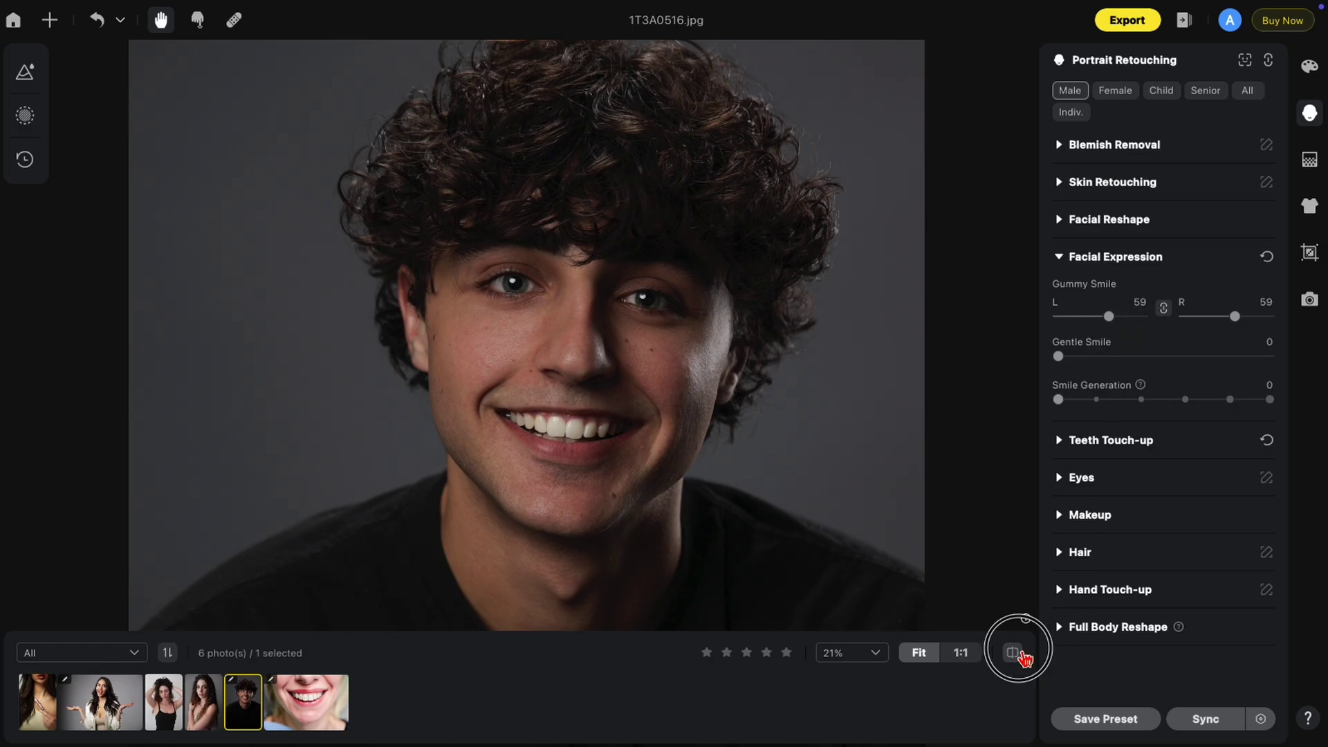
drag(1022, 656, 1022, 656)
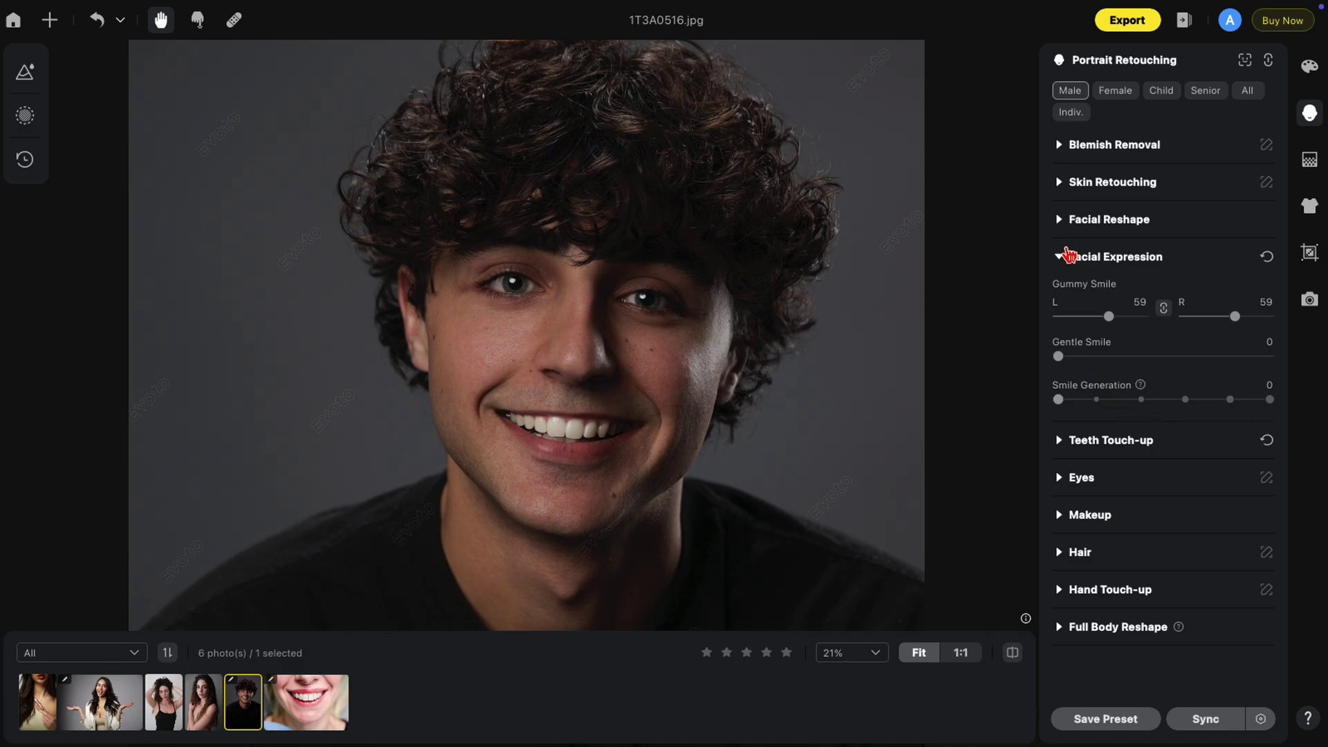
Set Upper Lip to 100 in Facial Reshape and compare the mouth with the original.
click(1062, 221)
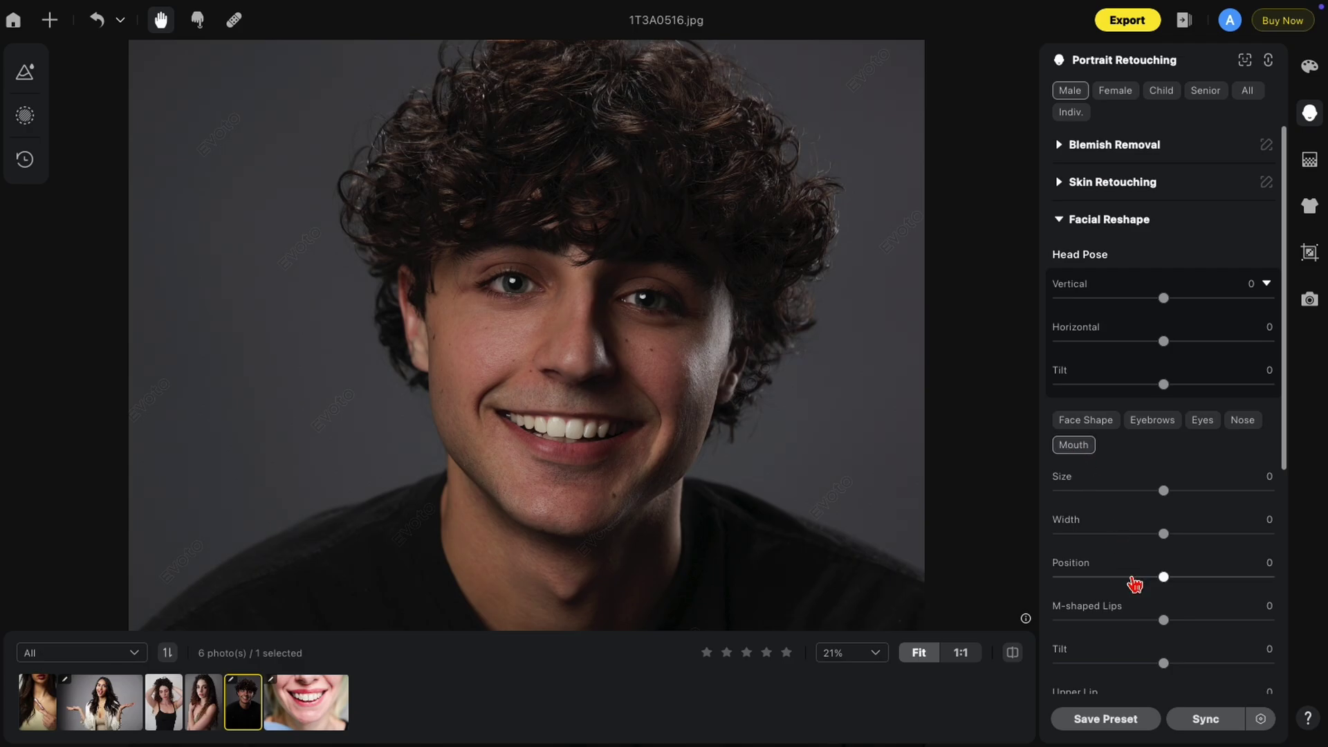
scroll(1134, 584, down, 3)
drag(1175, 629, 1305, 634)
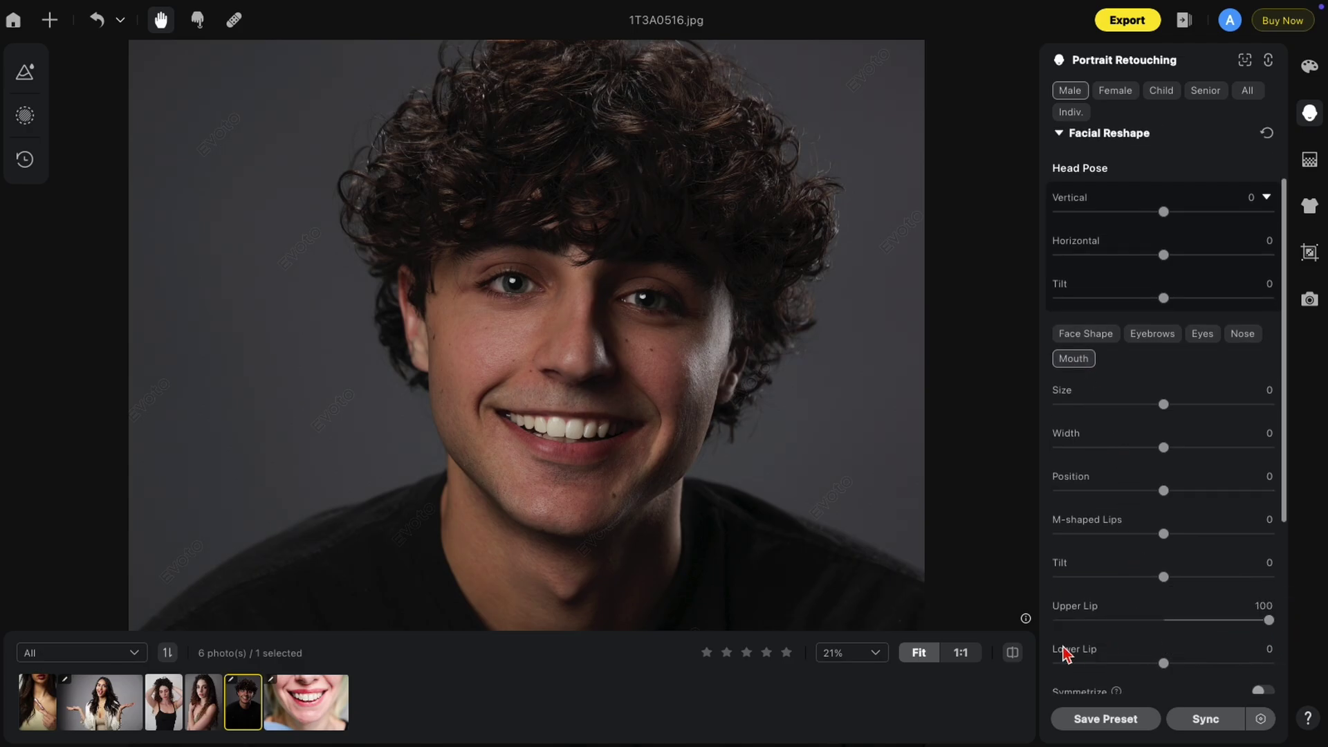
click(1014, 655)
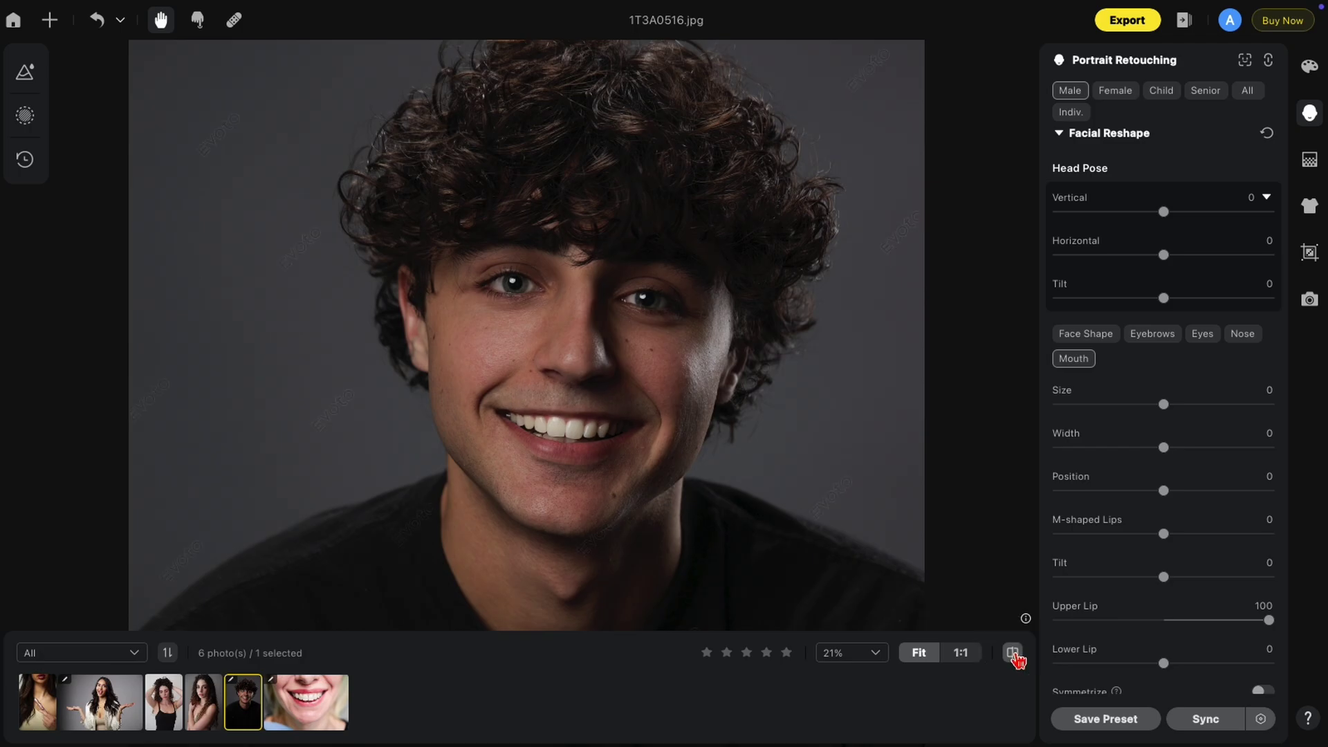
click(1014, 654)
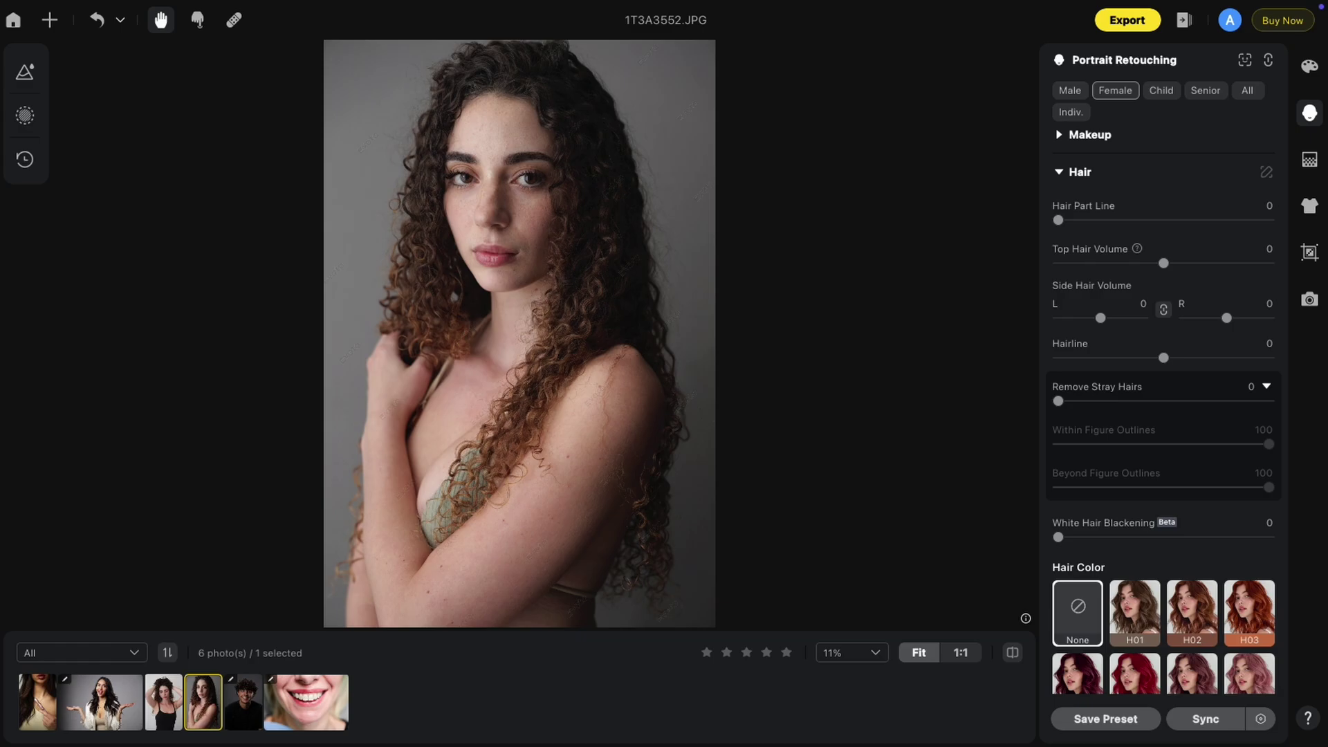
Push Top Hair Volume to 100 after trying the linked side volume, comparing with the original.
mouse_move(1165, 266)
mouse_down()
mouse_move(1274, 273)
mouse_move(1164, 267)
mouse_up()
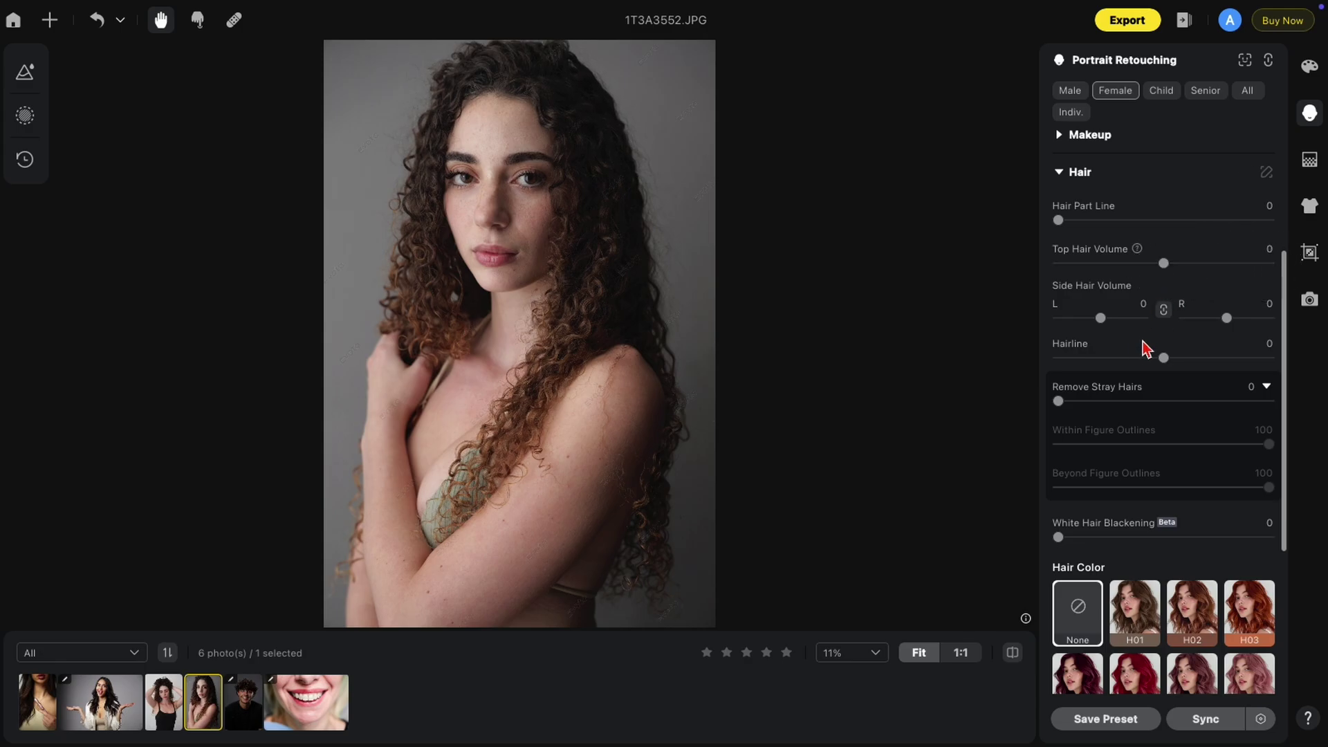
drag(1100, 320, 1231, 338)
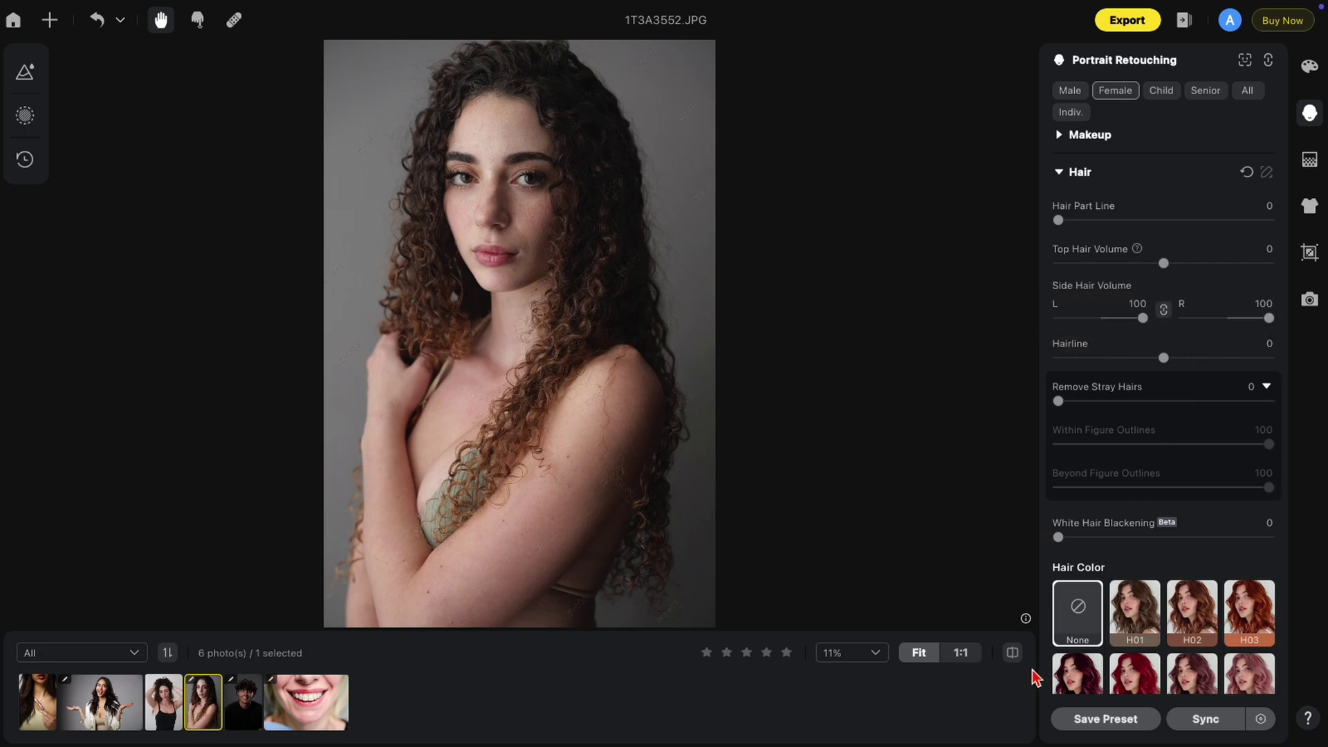
click(1013, 654)
drag(1163, 263, 1325, 282)
click(1012, 653)
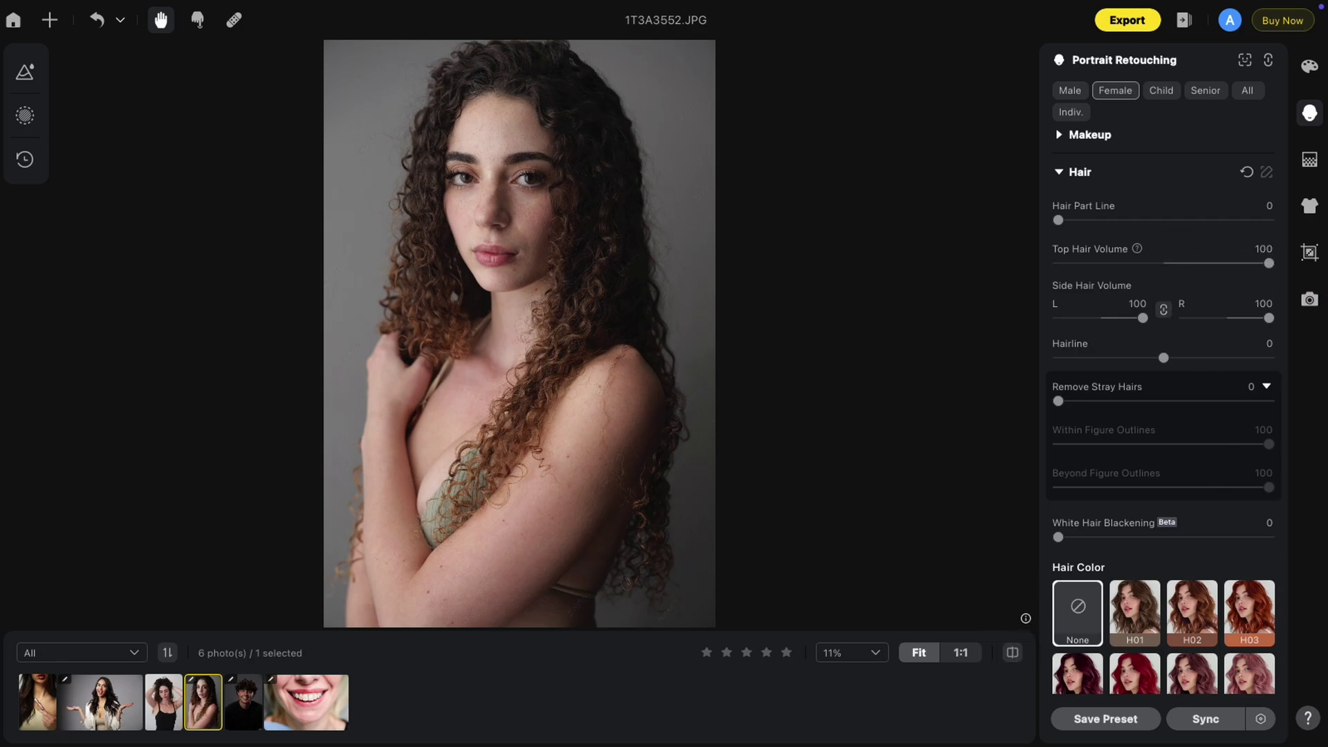
Unlink Side Hair Volume and set left to 100, right to 71, comparing before/after.
click(1164, 310)
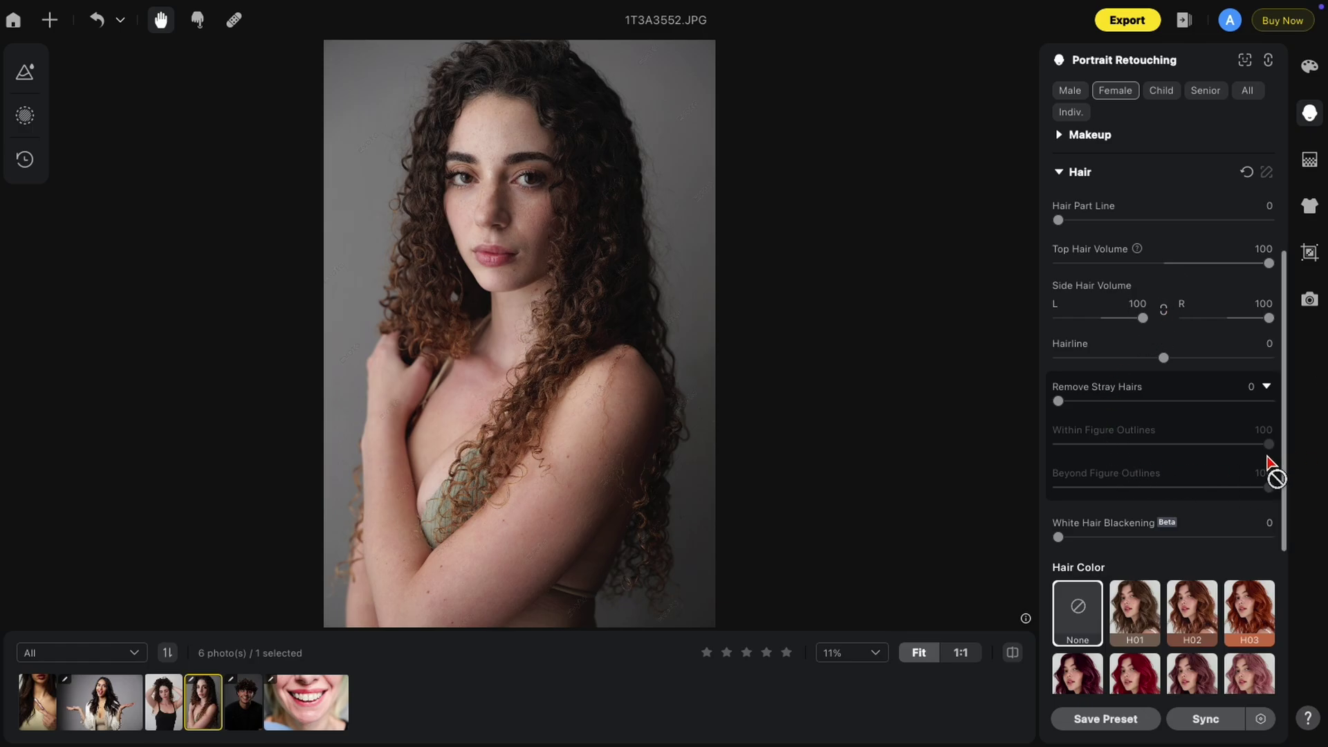
click(1269, 320)
drag(1271, 325, 1258, 330)
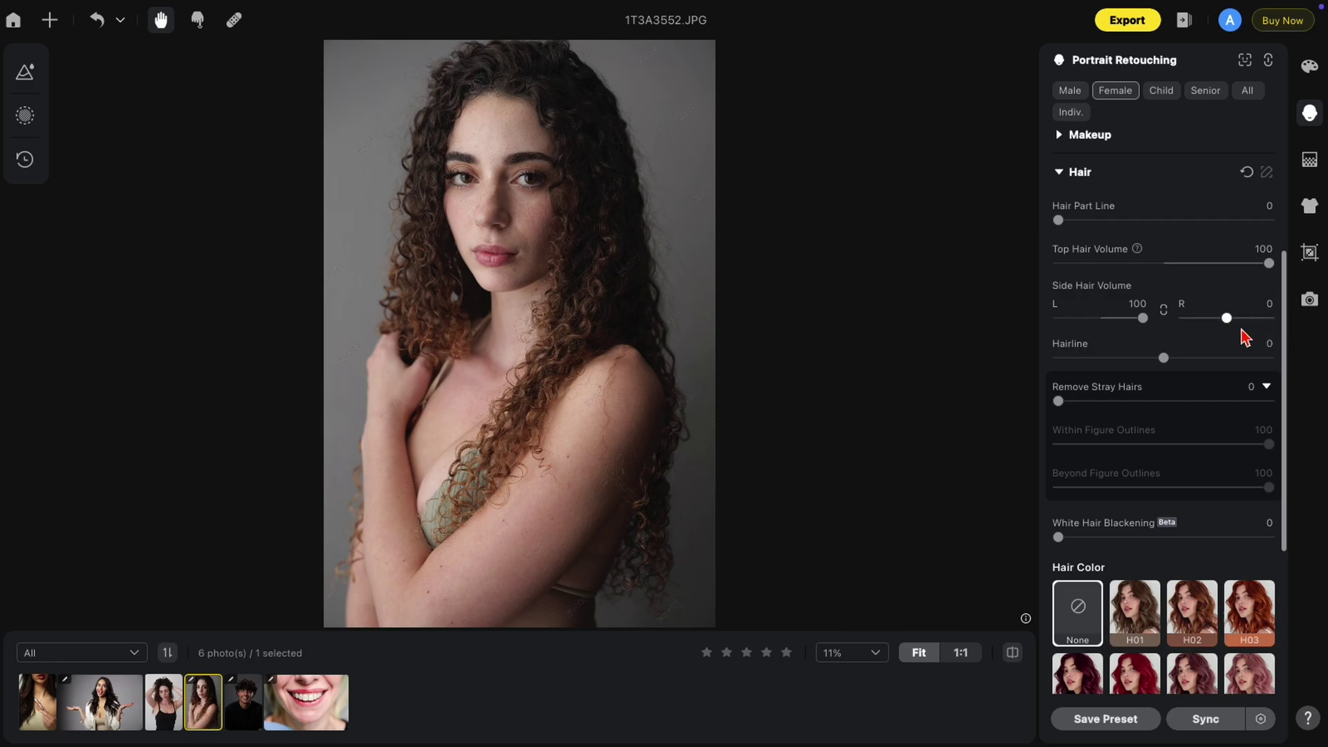
click(1013, 657)
drag(1232, 328, 1267, 325)
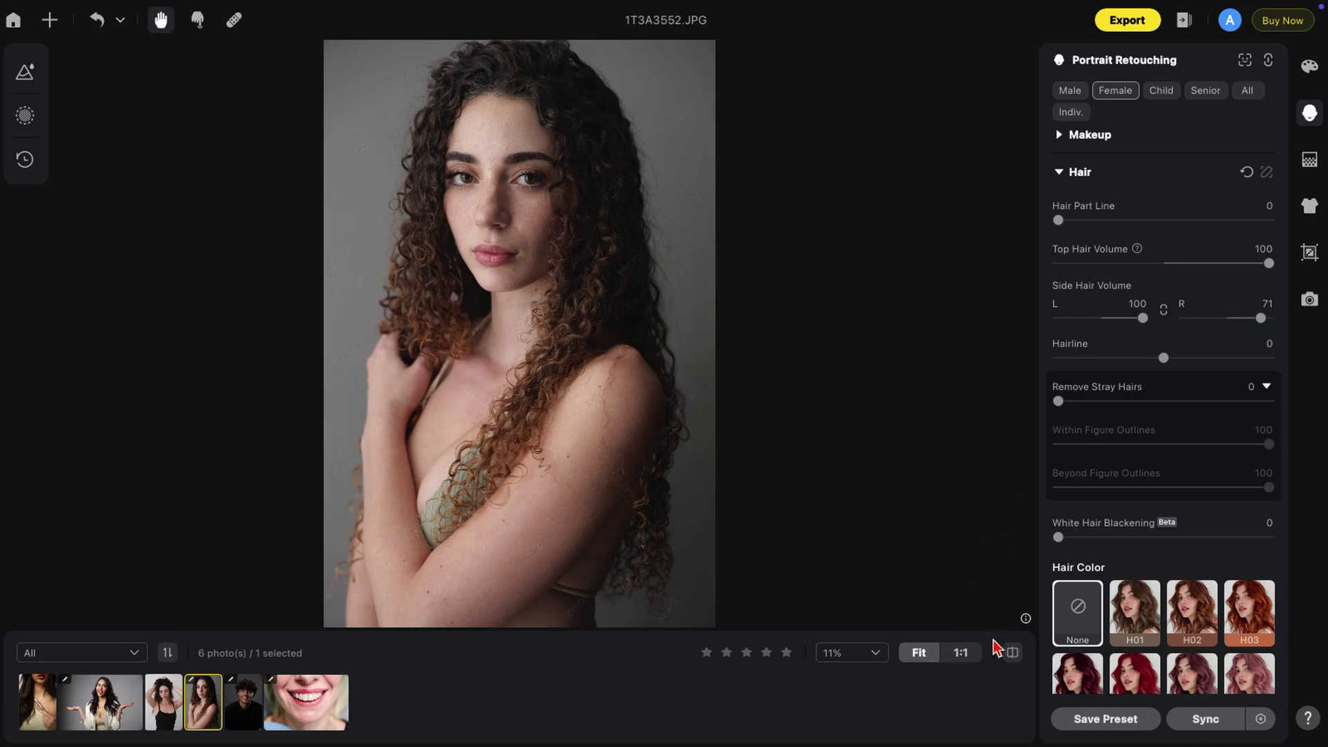
click(1012, 652)
click(1014, 656)
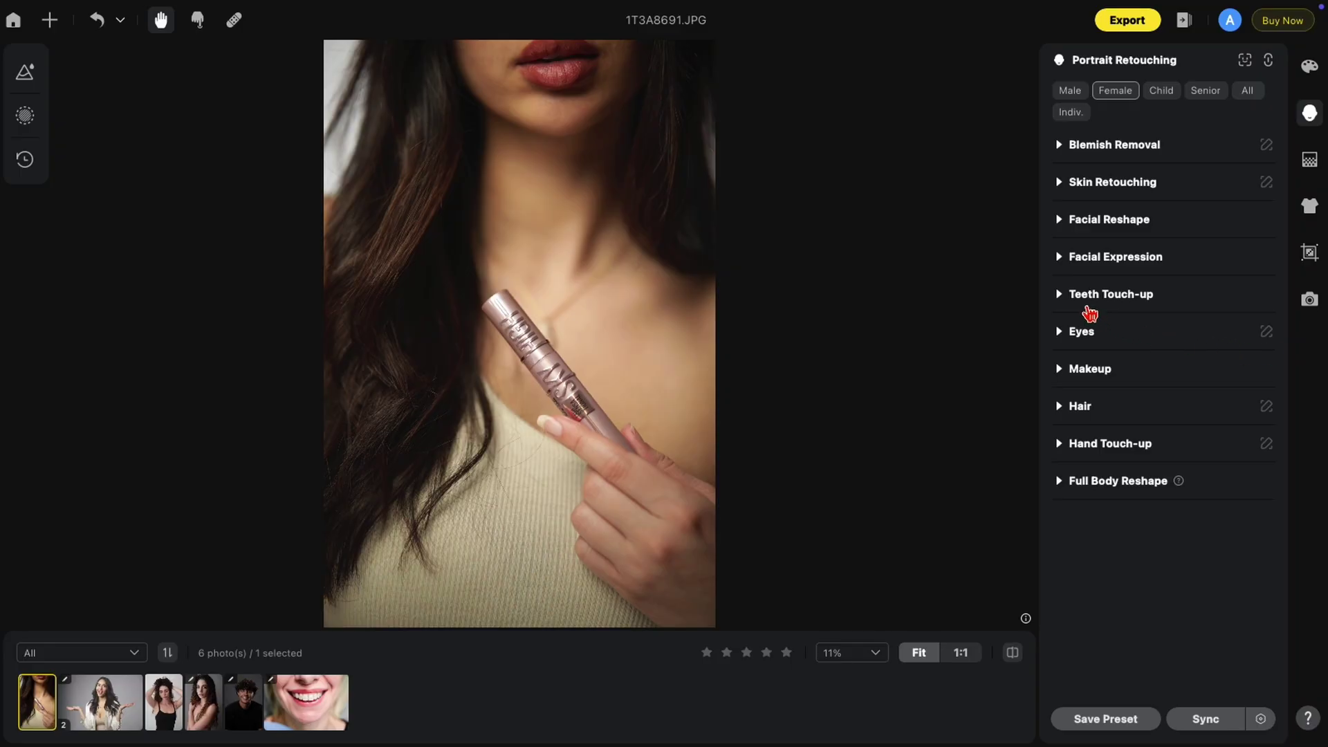
Raise the Skin Tone Tint to 37 under Skin Retouching, compare, then open 1T3A3447.JPG.
click(1061, 184)
scroll(1189, 393, down, 10)
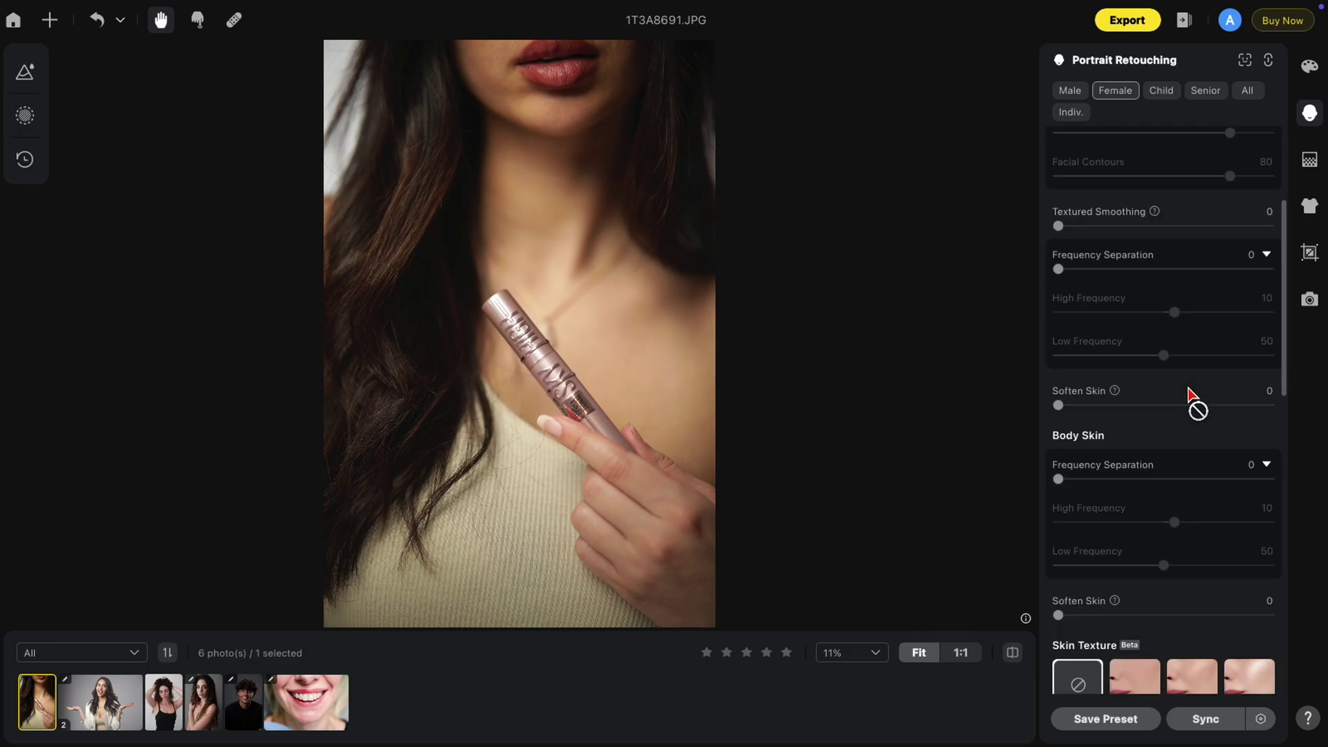
scroll(1189, 393, down, 5)
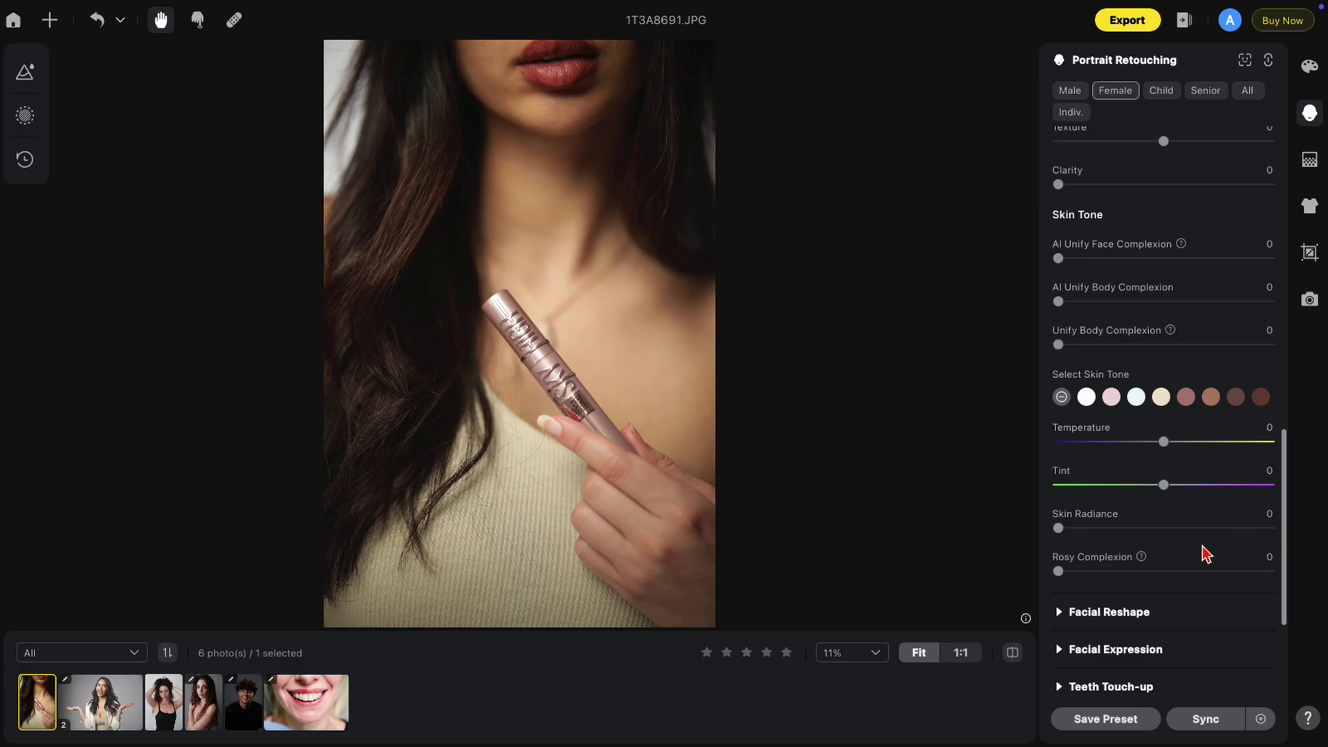
click(1166, 488)
drag(1167, 491, 1206, 490)
click(1012, 657)
click(1012, 657)
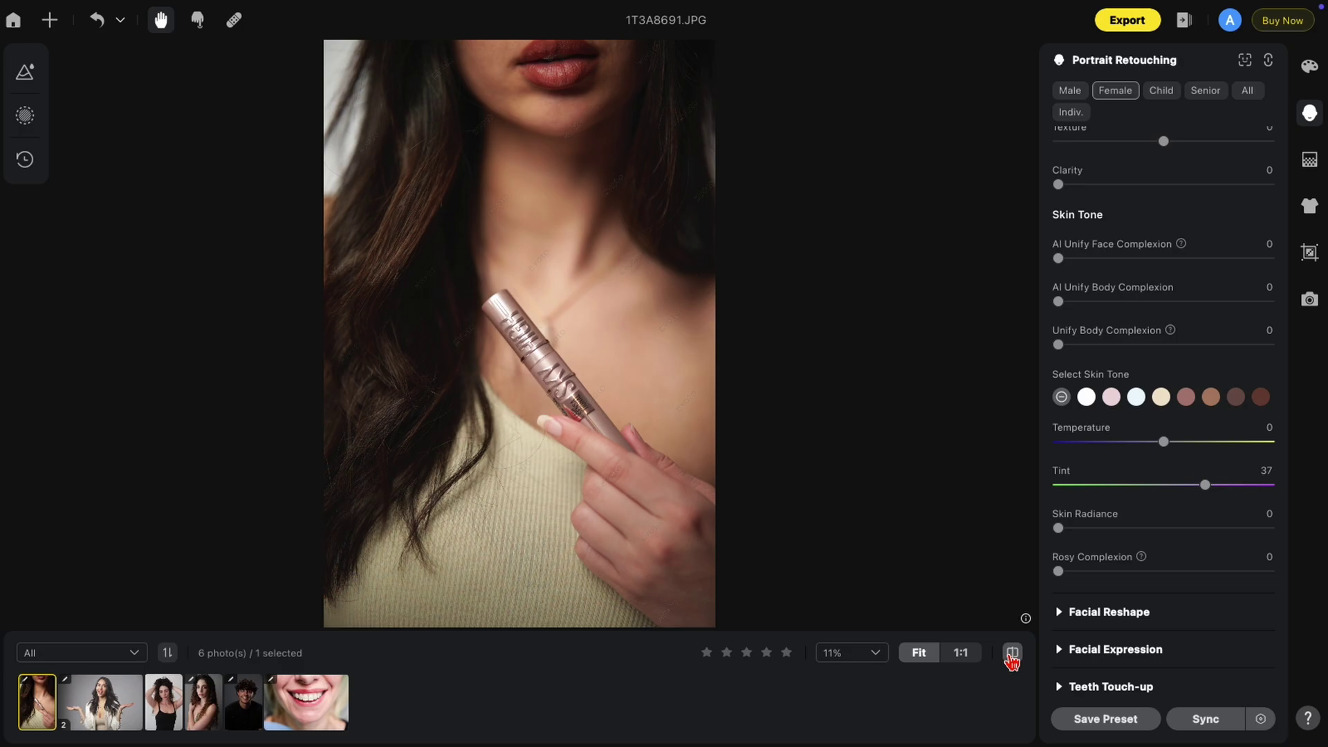
click(163, 699)
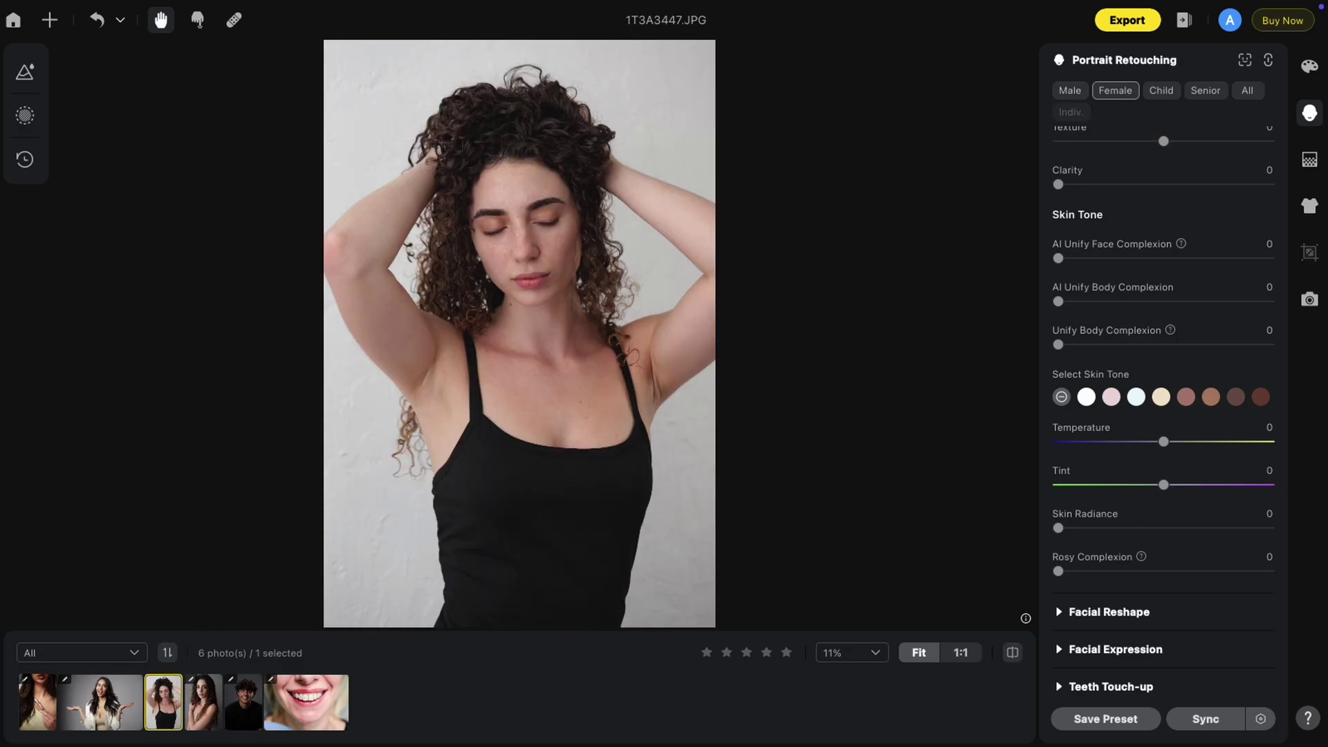
Lower the skin Tint to -19 and compare, then apply face Skin Frequency Separation on 1T3A3552.JPG.
drag(1164, 492, 1148, 503)
click(1012, 652)
click(1014, 656)
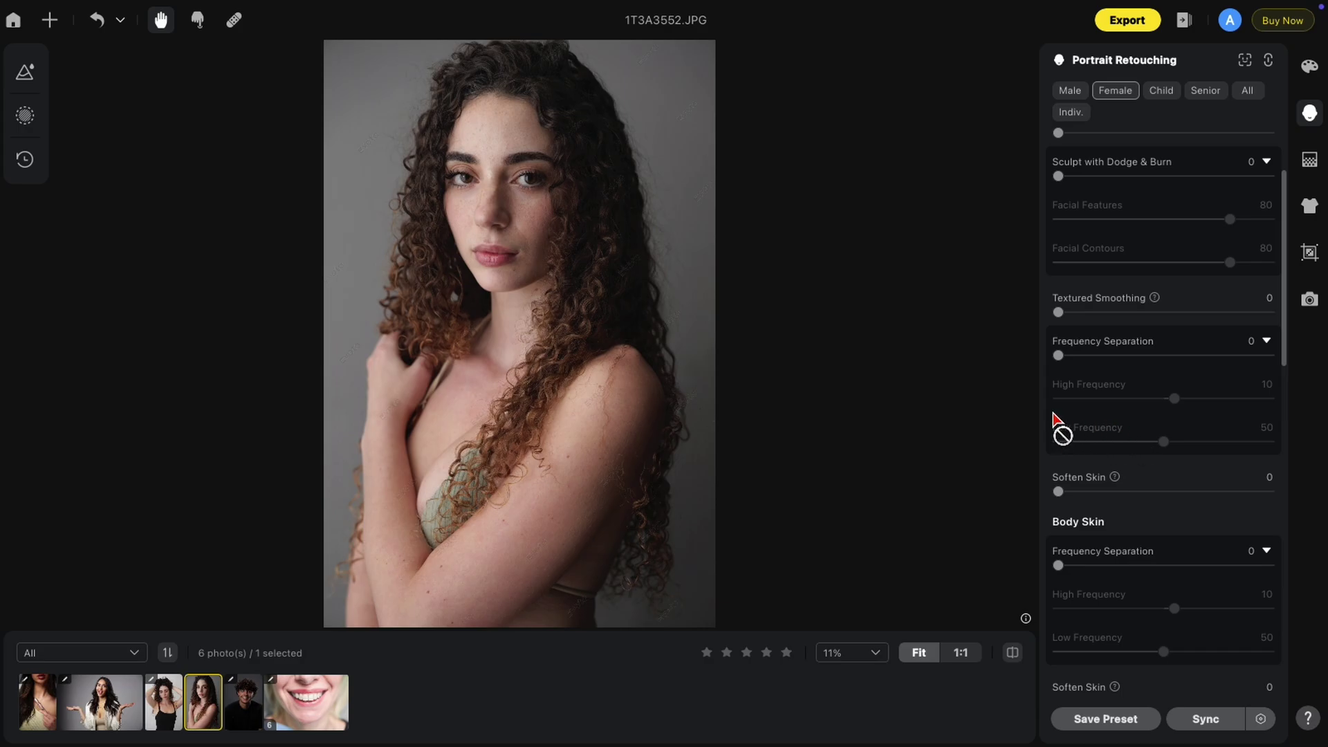
drag(1058, 356, 1313, 359)
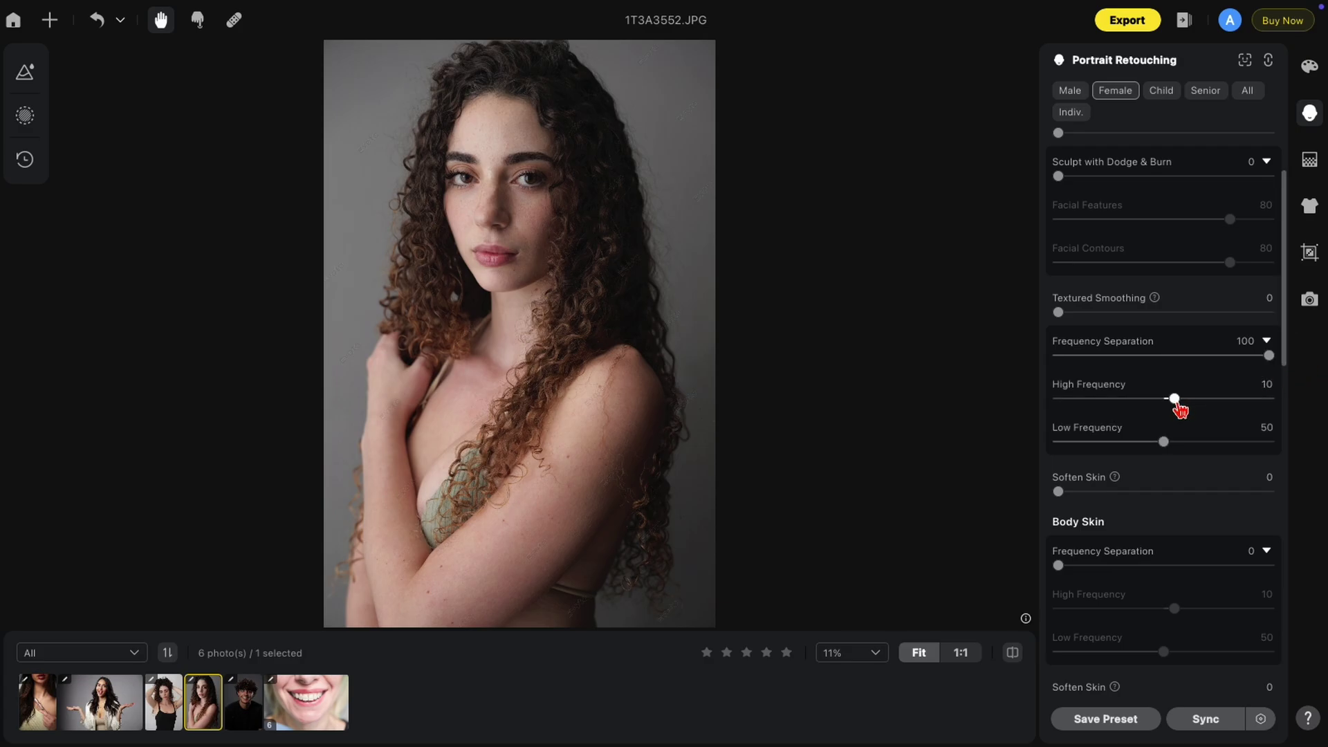
Test High Frequency then reset it to 10, drop Low Frequency to 0, and compare the skin.
scroll(551, 110, up, 2)
drag(551, 110, 641, 323)
drag(1185, 408, 1264, 410)
scroll(590, 344, up, 1)
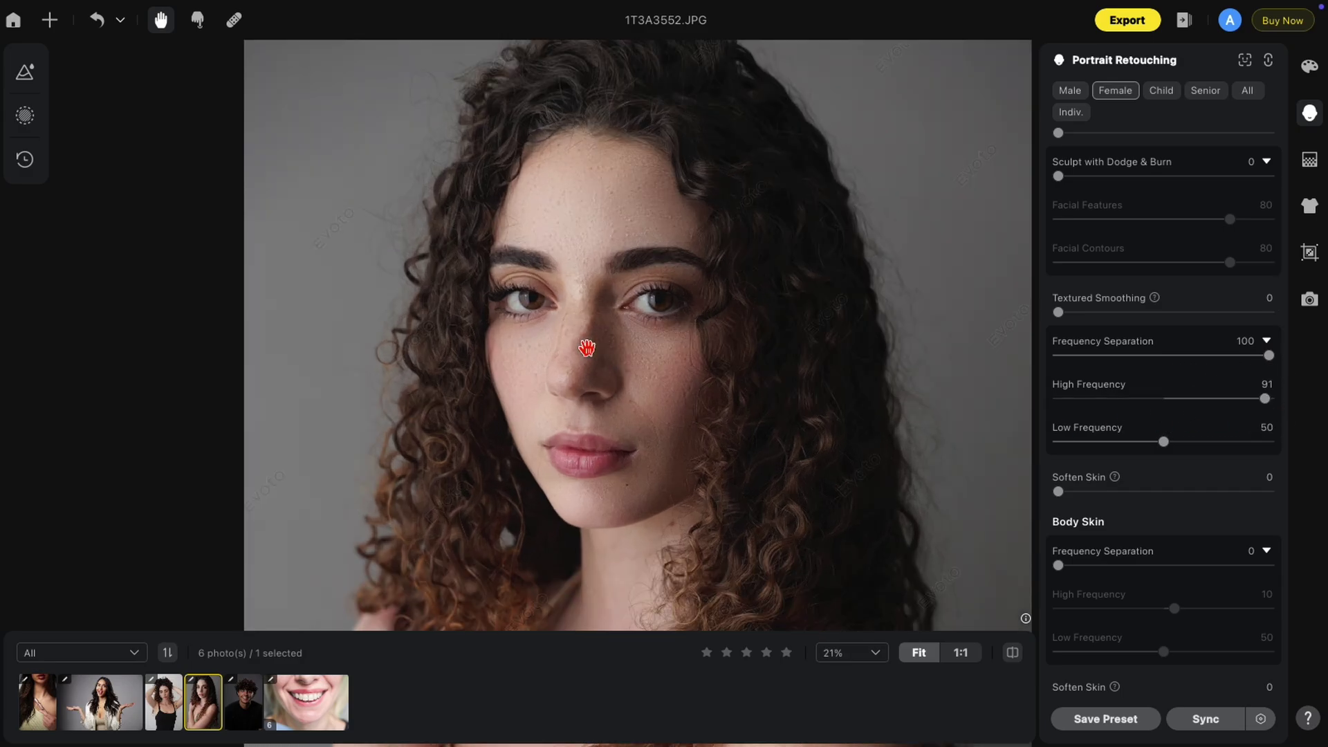
drag(1265, 398, 1023, 402)
double_click(1057, 398)
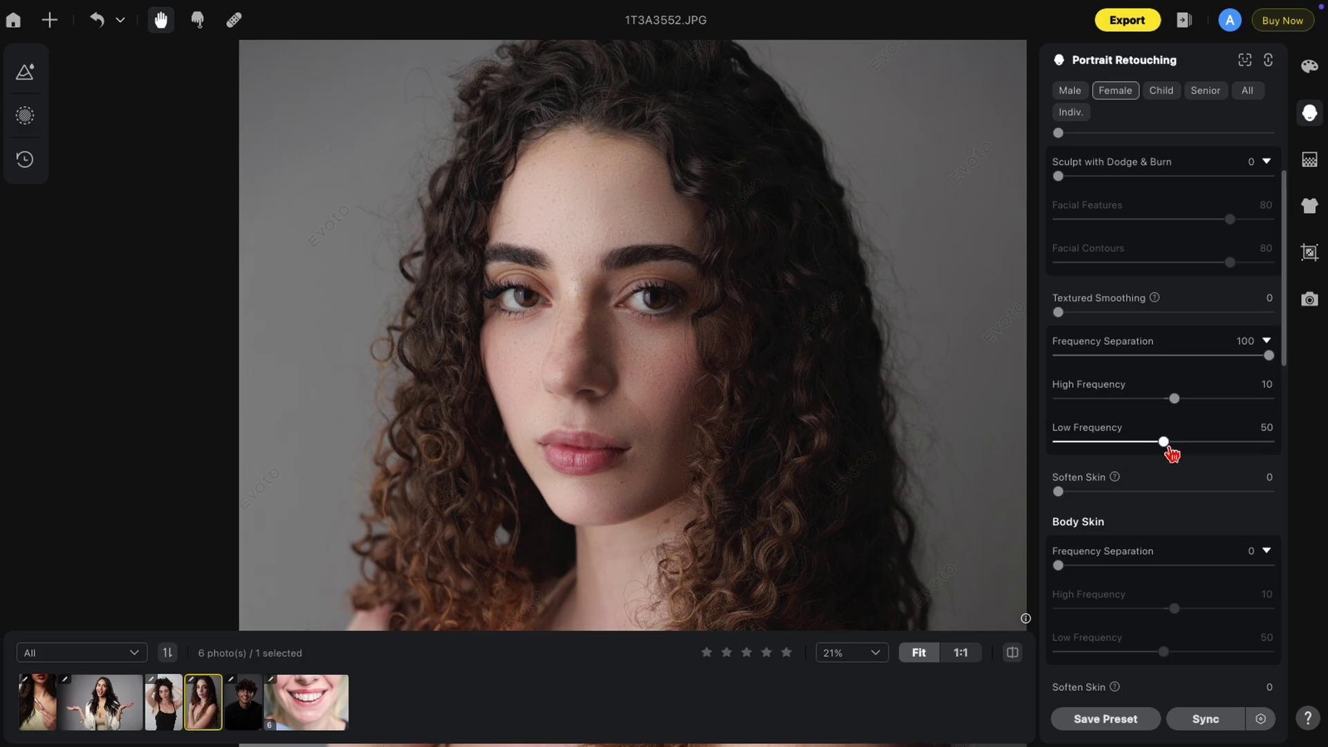
drag(1170, 445, 1028, 480)
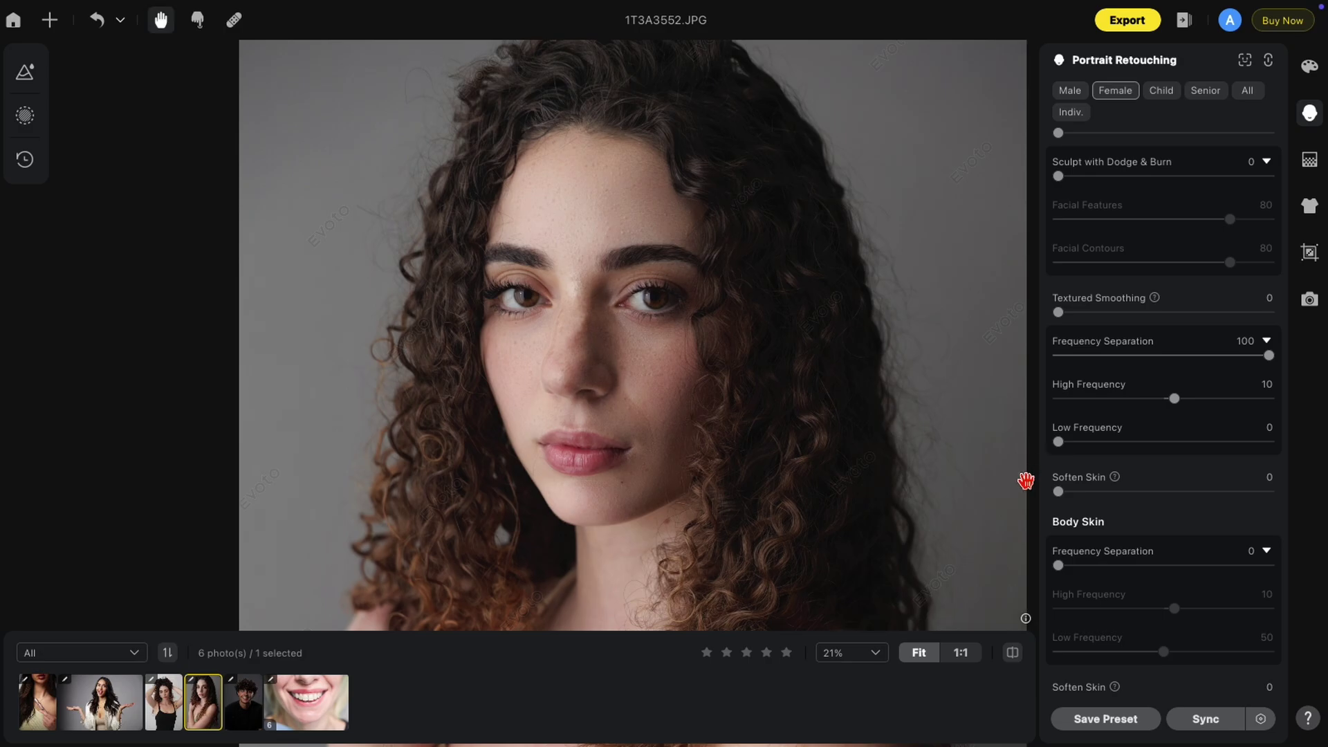
click(1014, 654)
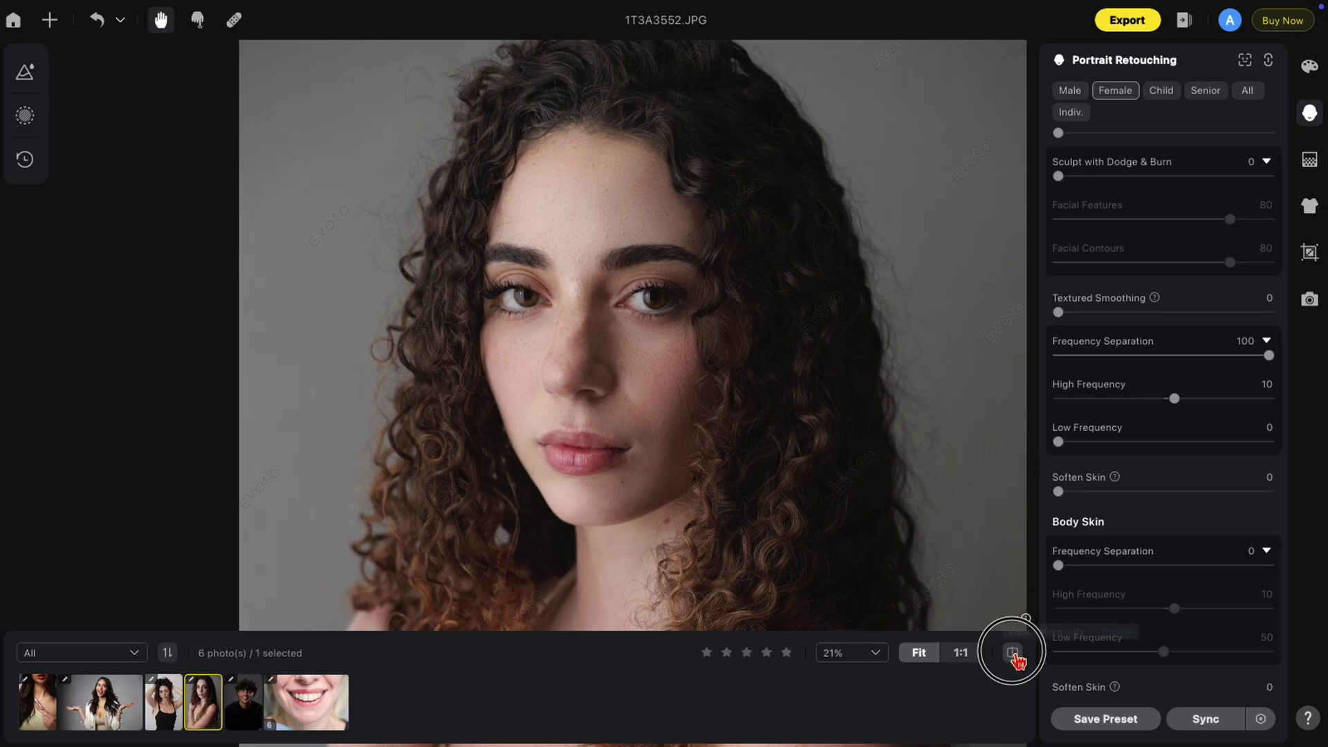
click(1014, 654)
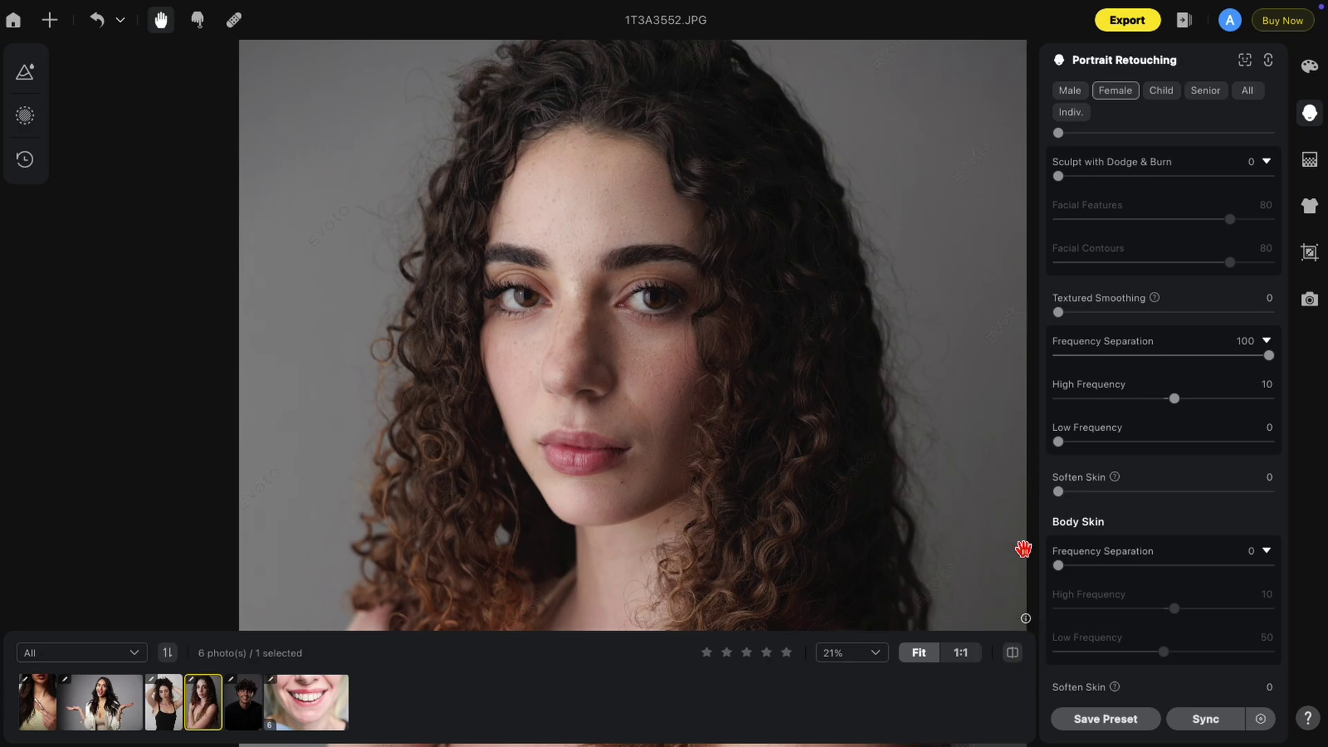
Raise Low Frequency and push High Frequency to -35, checking against the unretouched photo.
drag(1060, 442, 1281, 447)
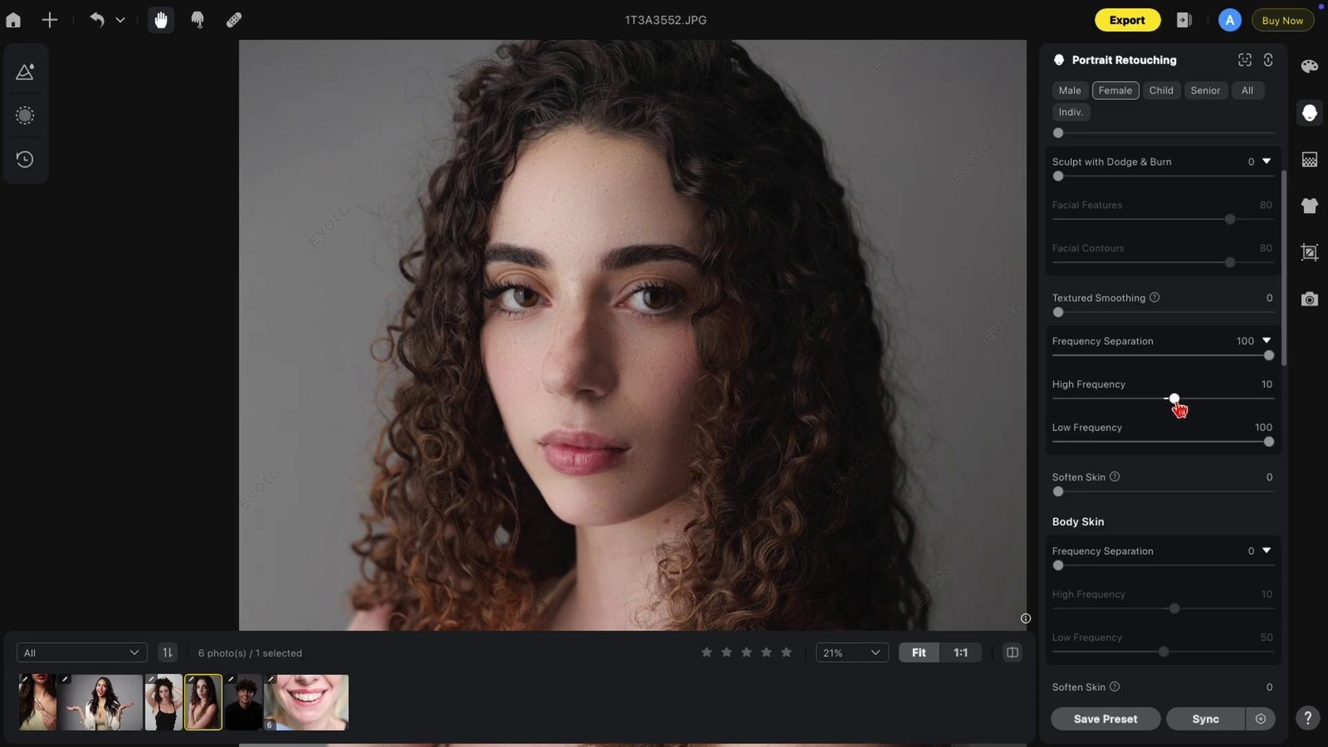
drag(1174, 398, 1048, 401)
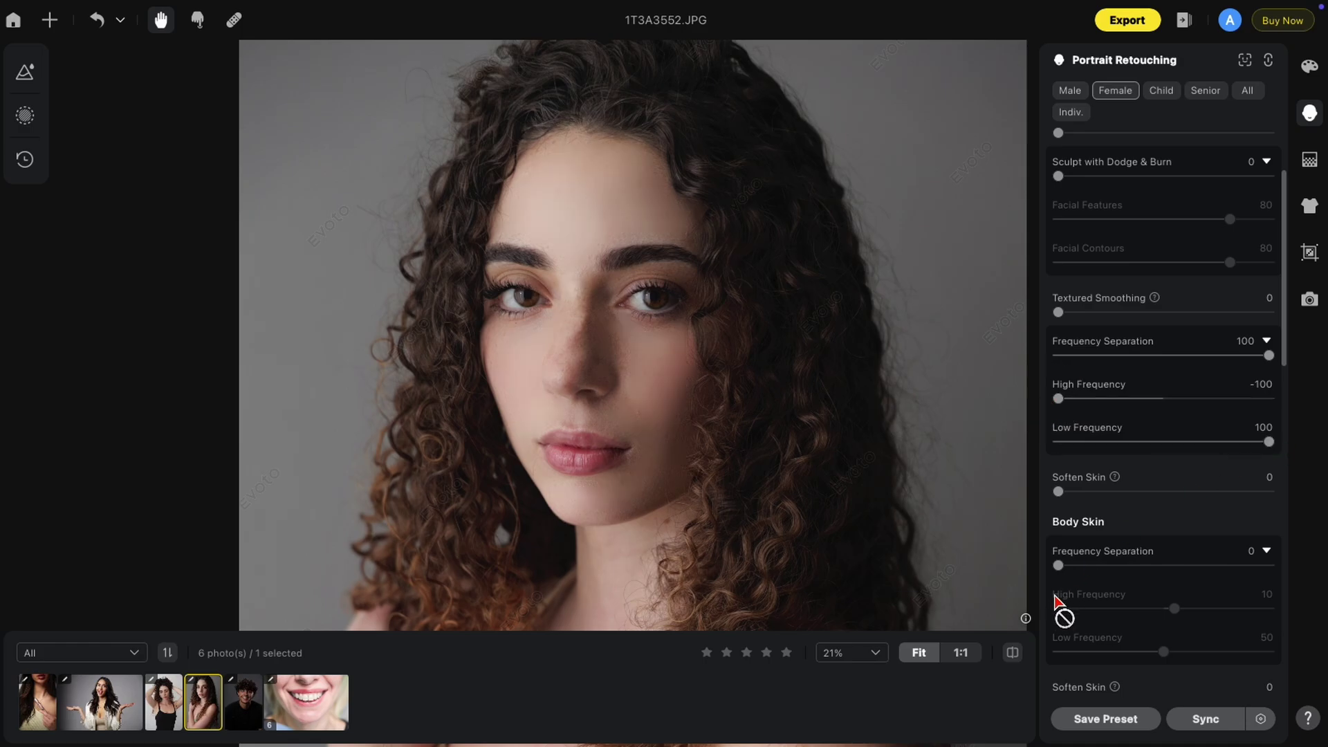
click(1016, 659)
click(1016, 659)
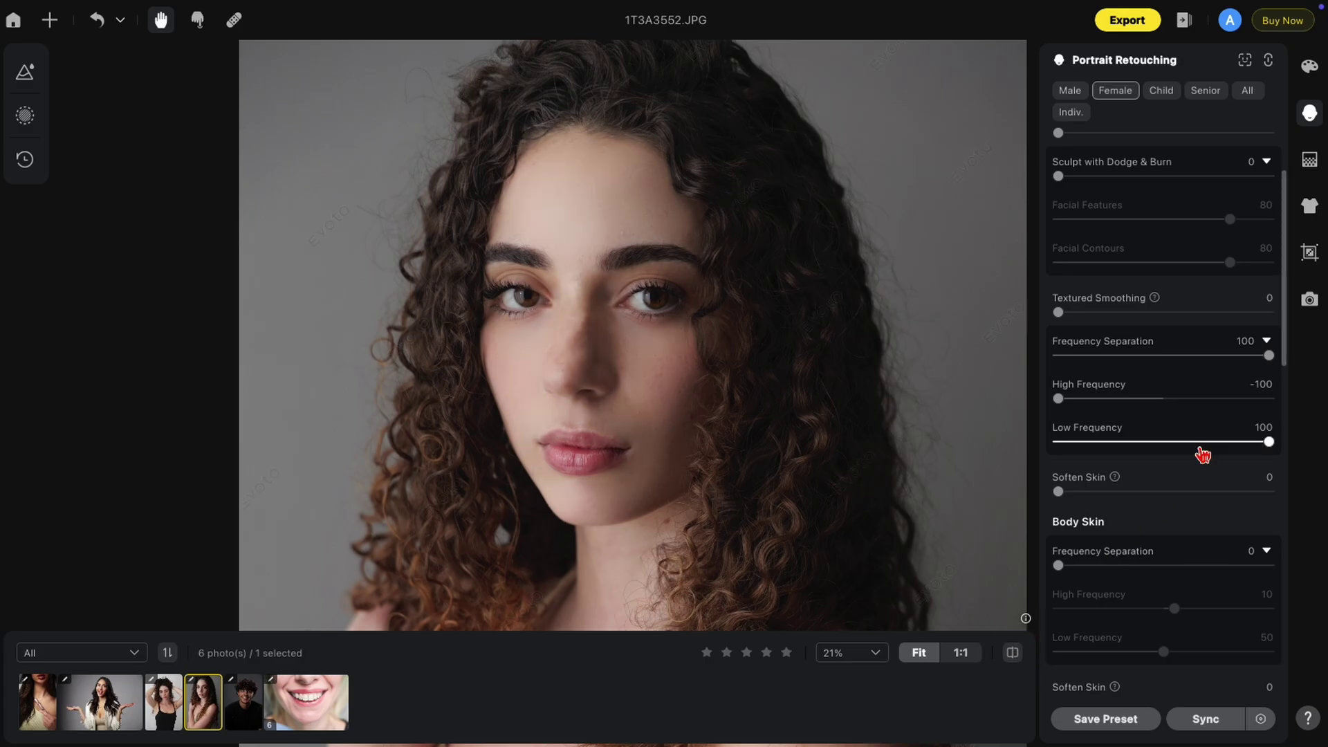
Refine Low Frequency down to 38 and compare the skin with the original.
drag(1201, 447, 1148, 450)
drag(1059, 400, 1150, 413)
scroll(1102, 438, up, 3)
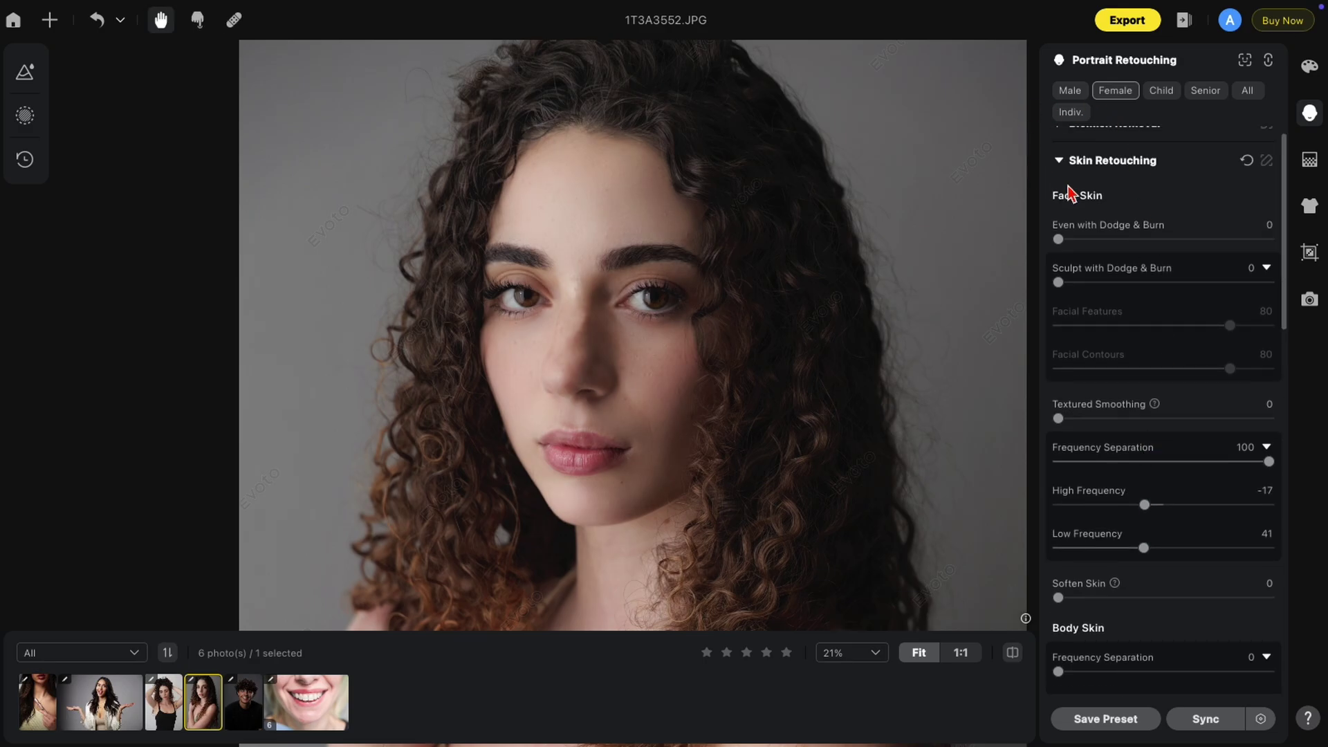
scroll(1179, 367, down, 3)
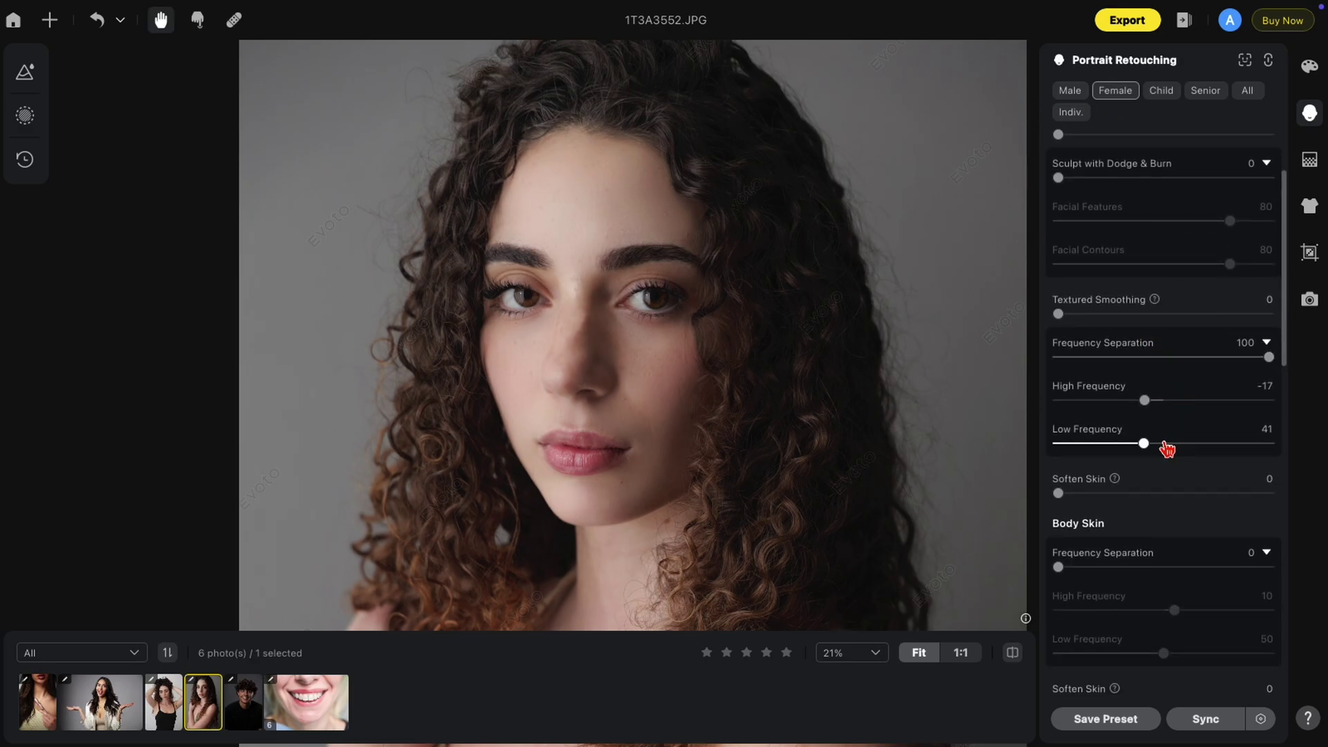
drag(1153, 450, 1131, 411)
click(1015, 657)
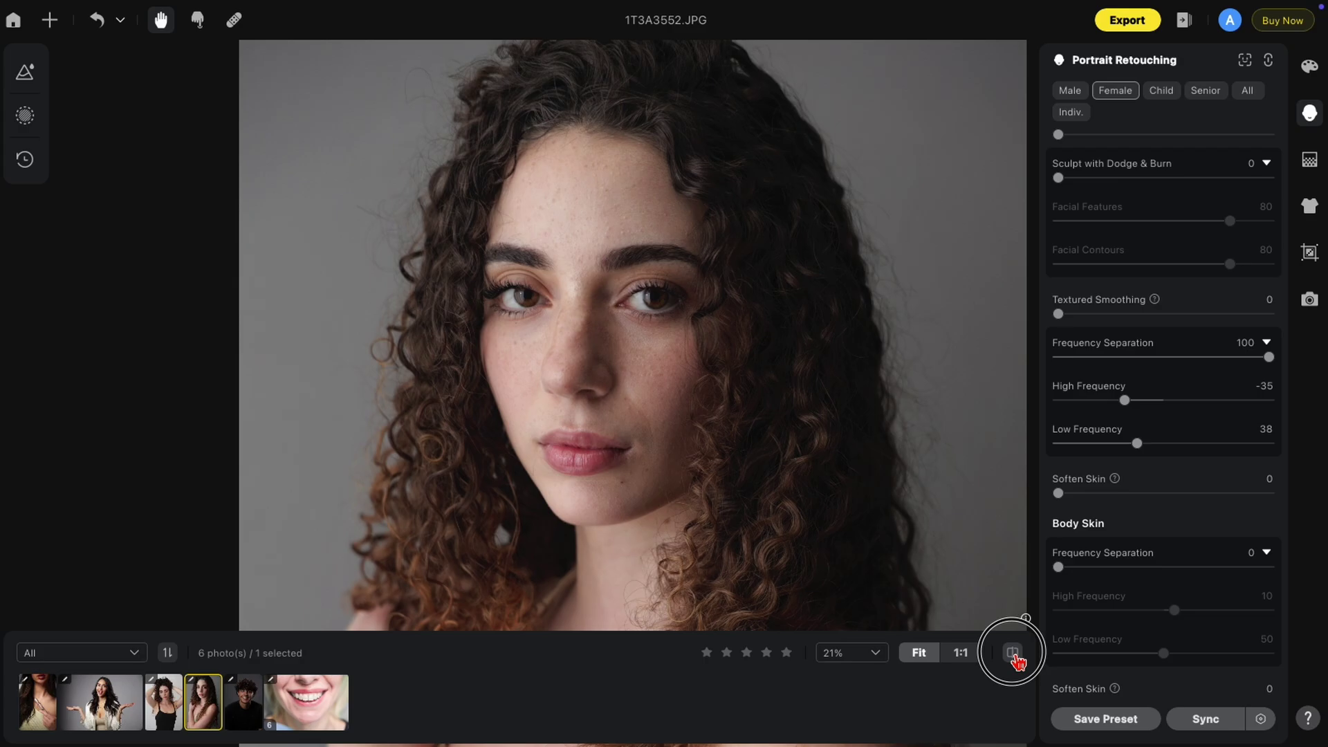
click(1015, 657)
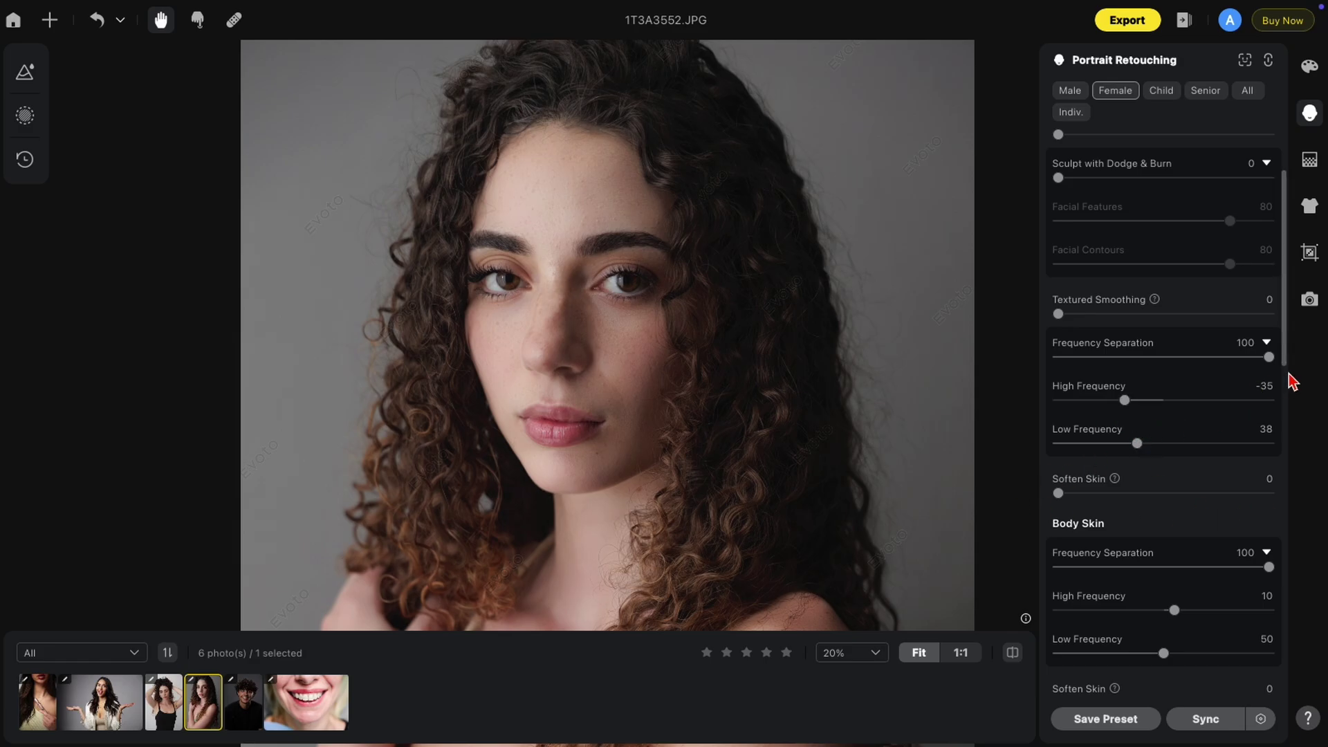
Set face High Frequency to -100 and Low Frequency to 100 while trying Frequency Separation strengths.
drag(1269, 358, 1125, 372)
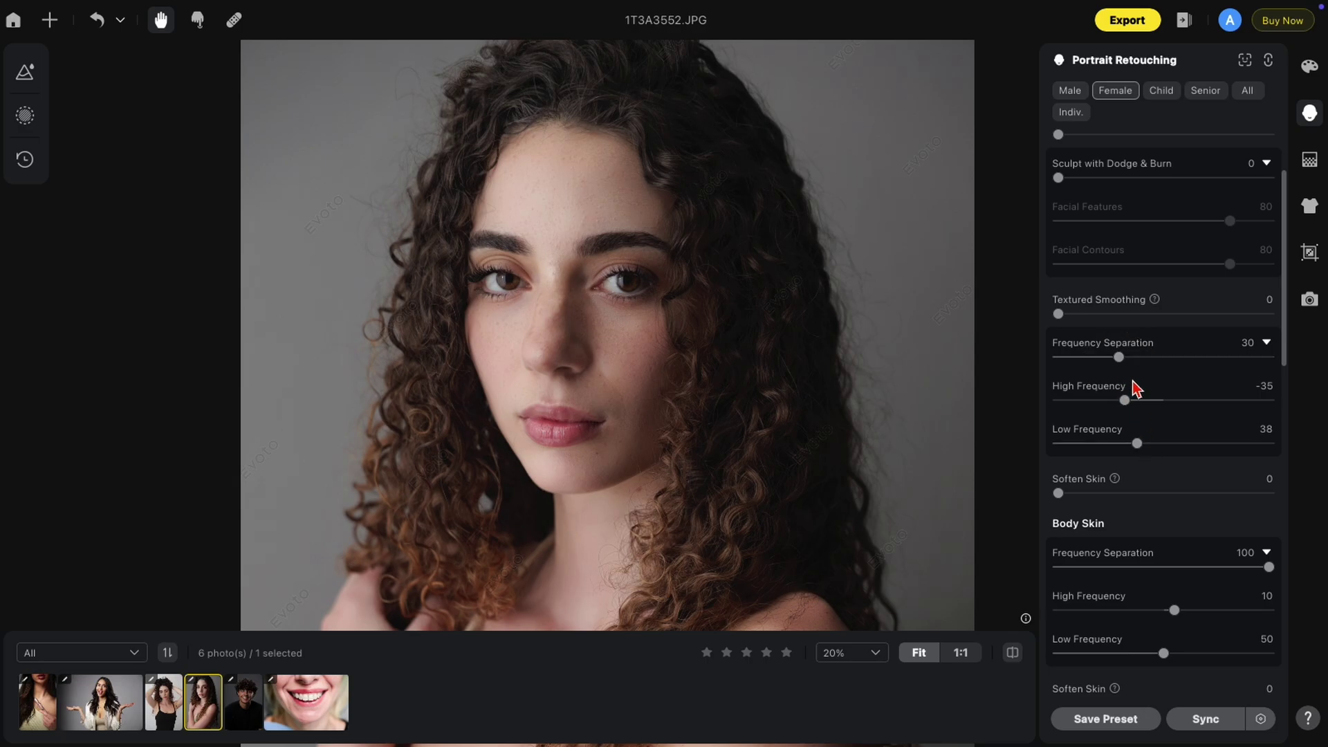
drag(1129, 370, 1232, 367)
drag(1125, 406, 1054, 412)
drag(1137, 444, 1271, 443)
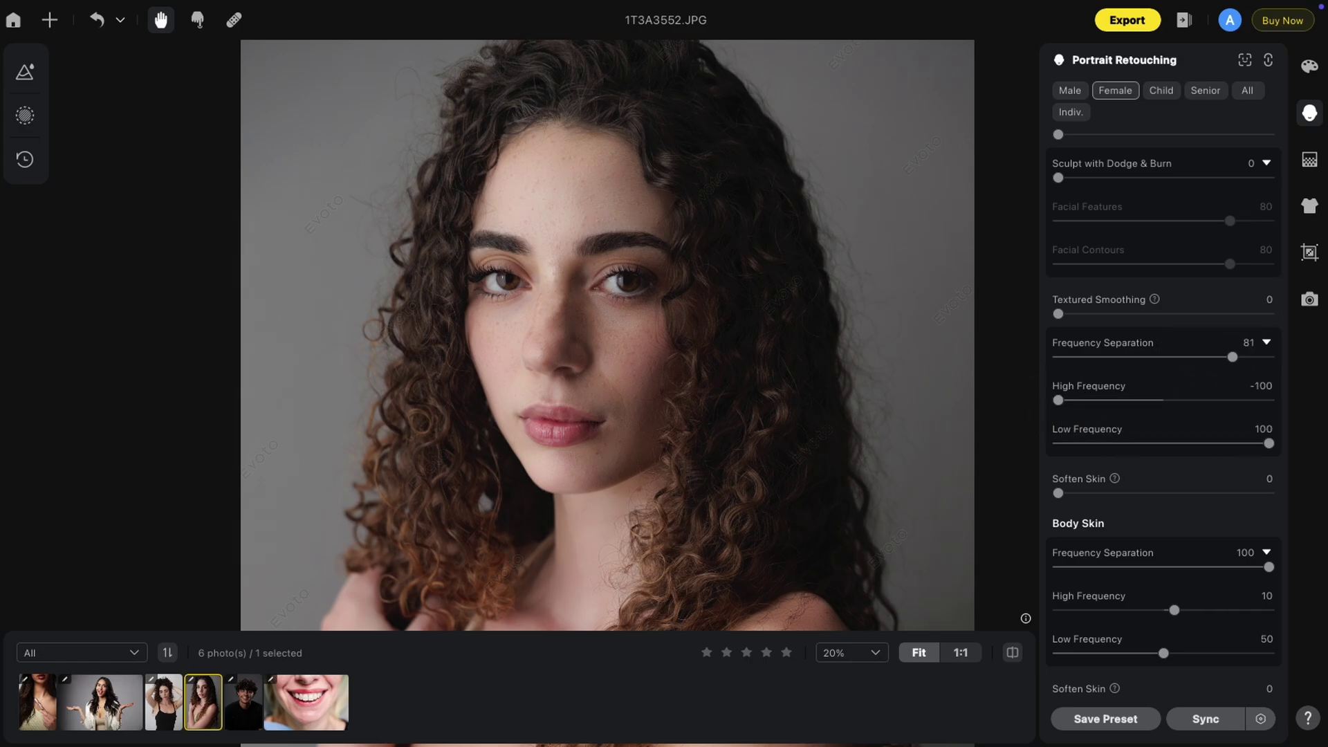
drag(1231, 358, 1085, 358)
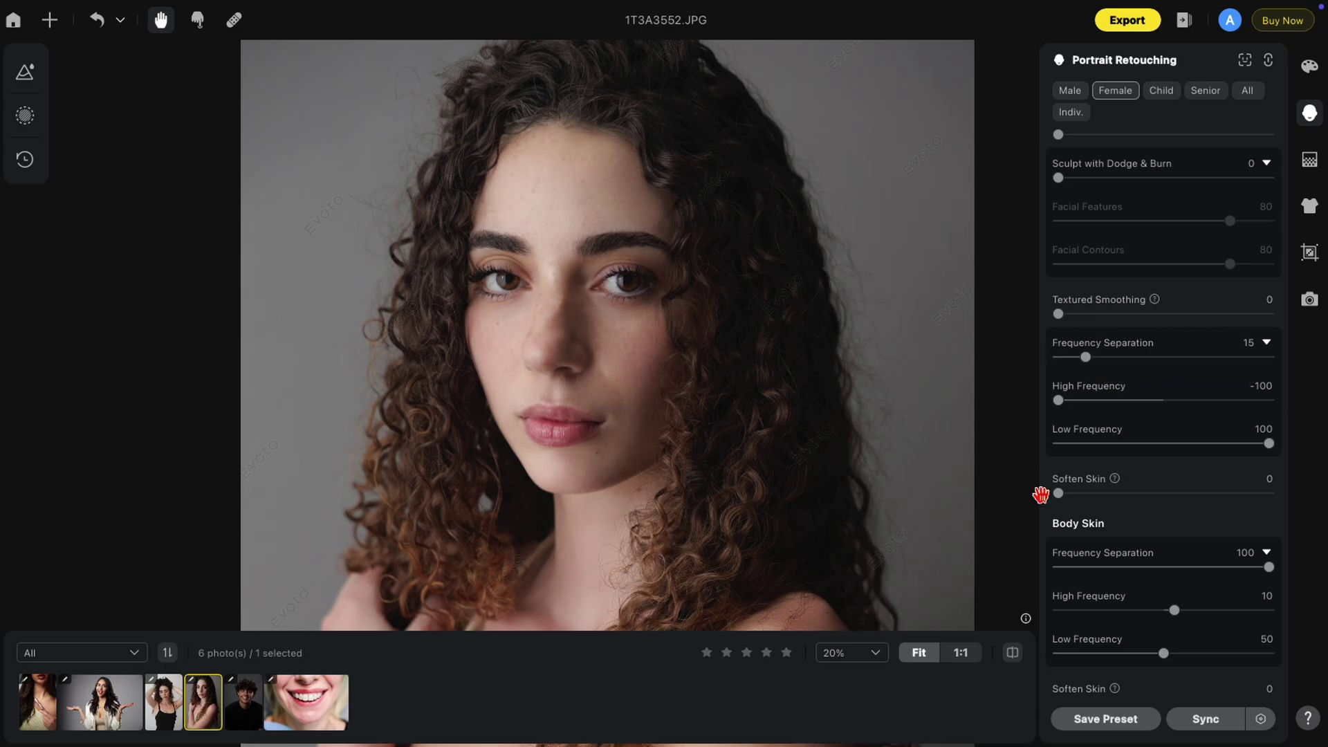
Settle face Frequency Separation at 24, checking the result against the original photo.
click(1014, 654)
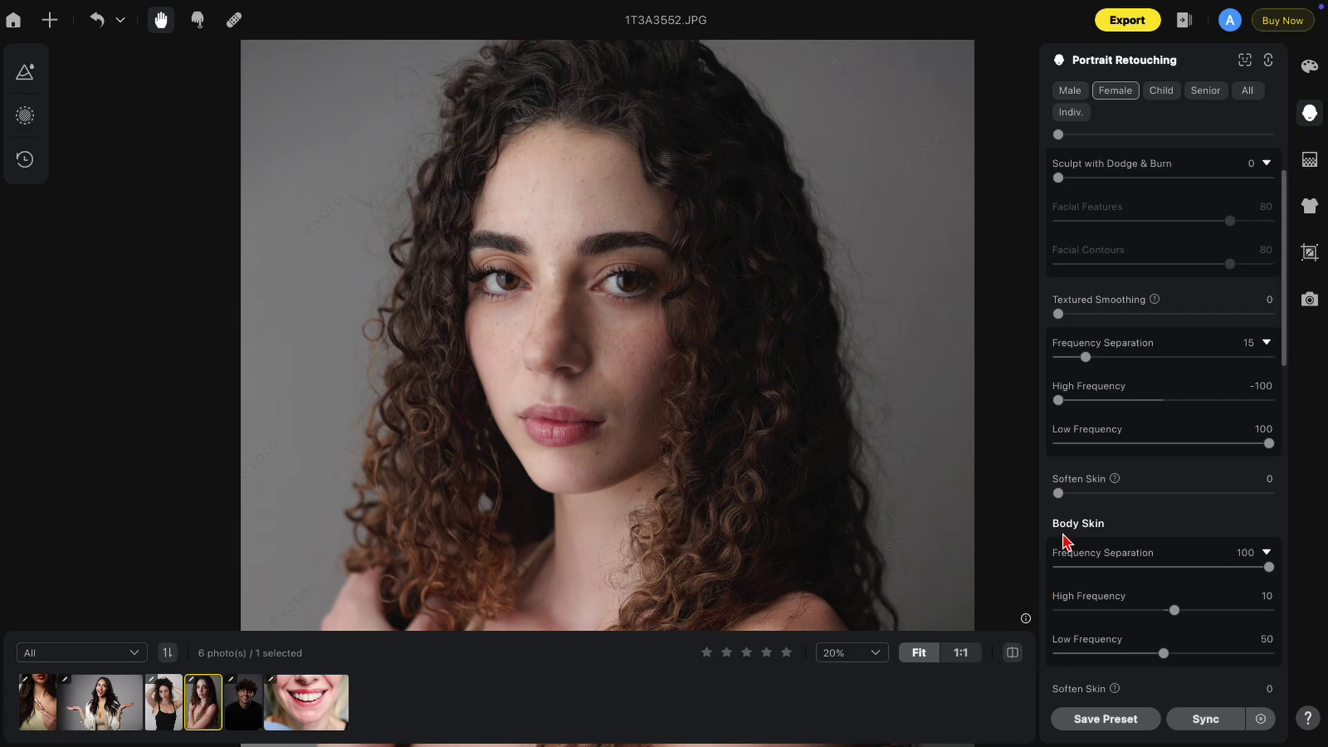
drag(1089, 358, 1105, 358)
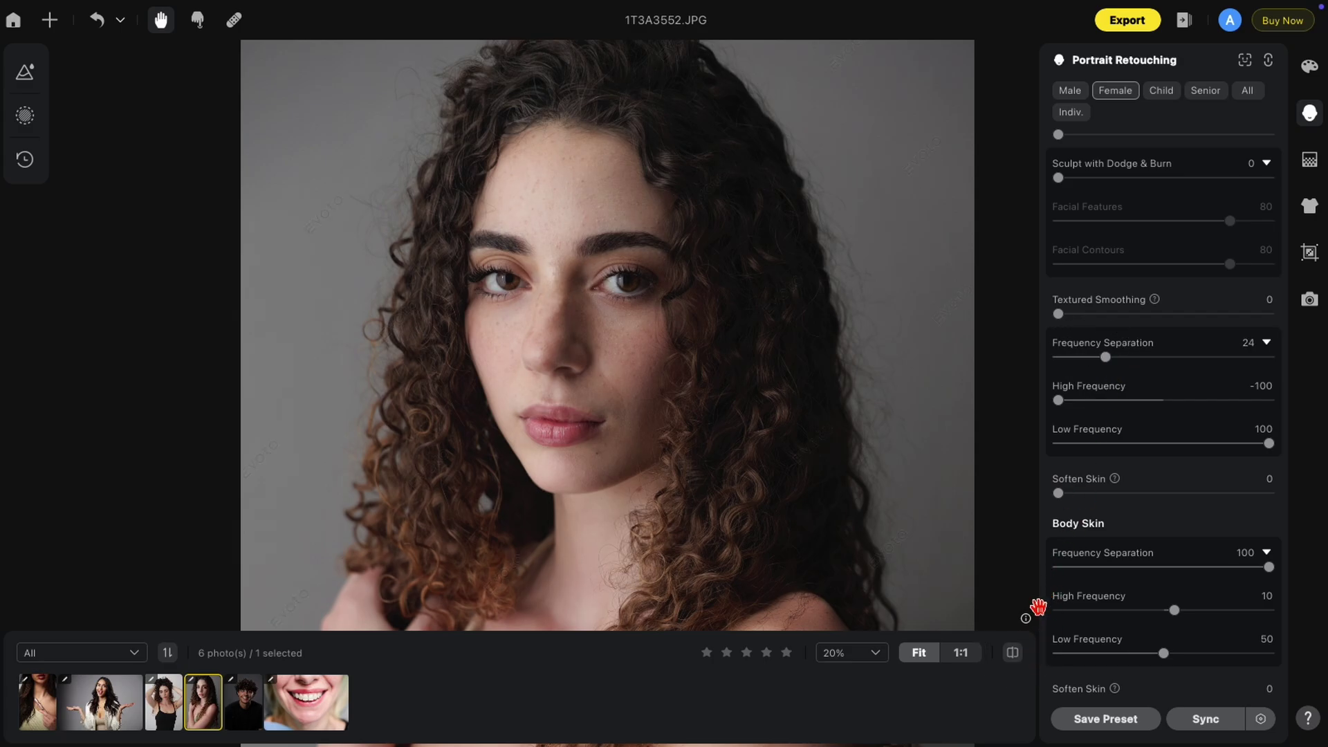
click(1021, 654)
click(1021, 654)
drag(865, 619, 858, 19)
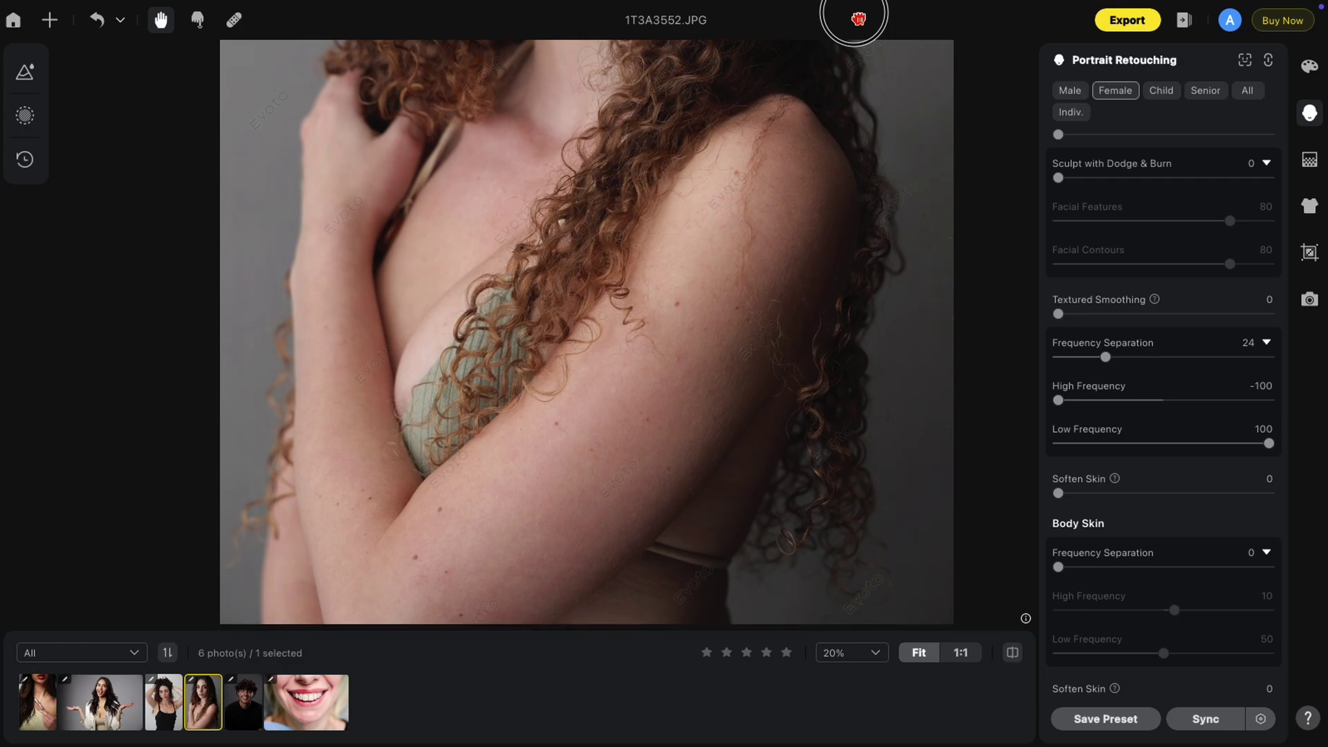
Raise Body Skin Frequency Separation to 100 and trial High and Low Frequency values against the original.
drag(1065, 579, 1292, 592)
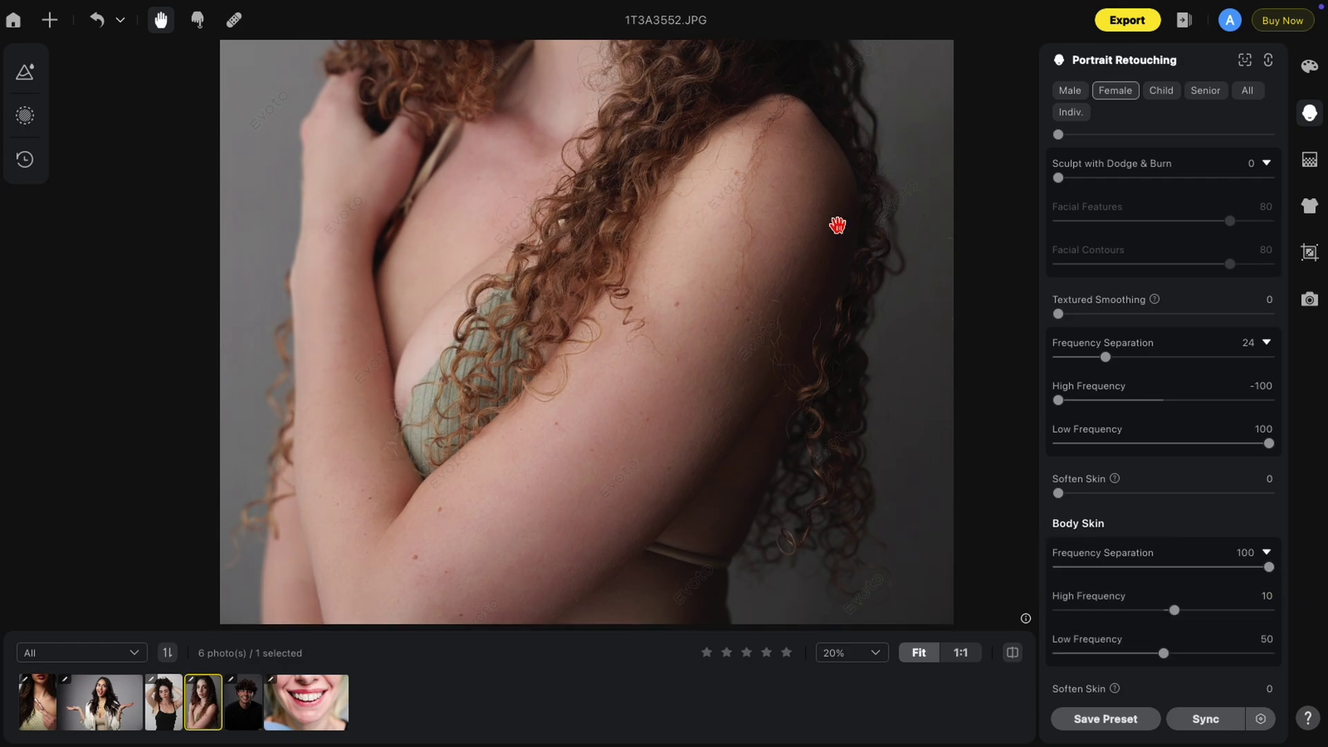
drag(1162, 655, 990, 675)
click(1176, 611)
drag(1176, 613, 1300, 618)
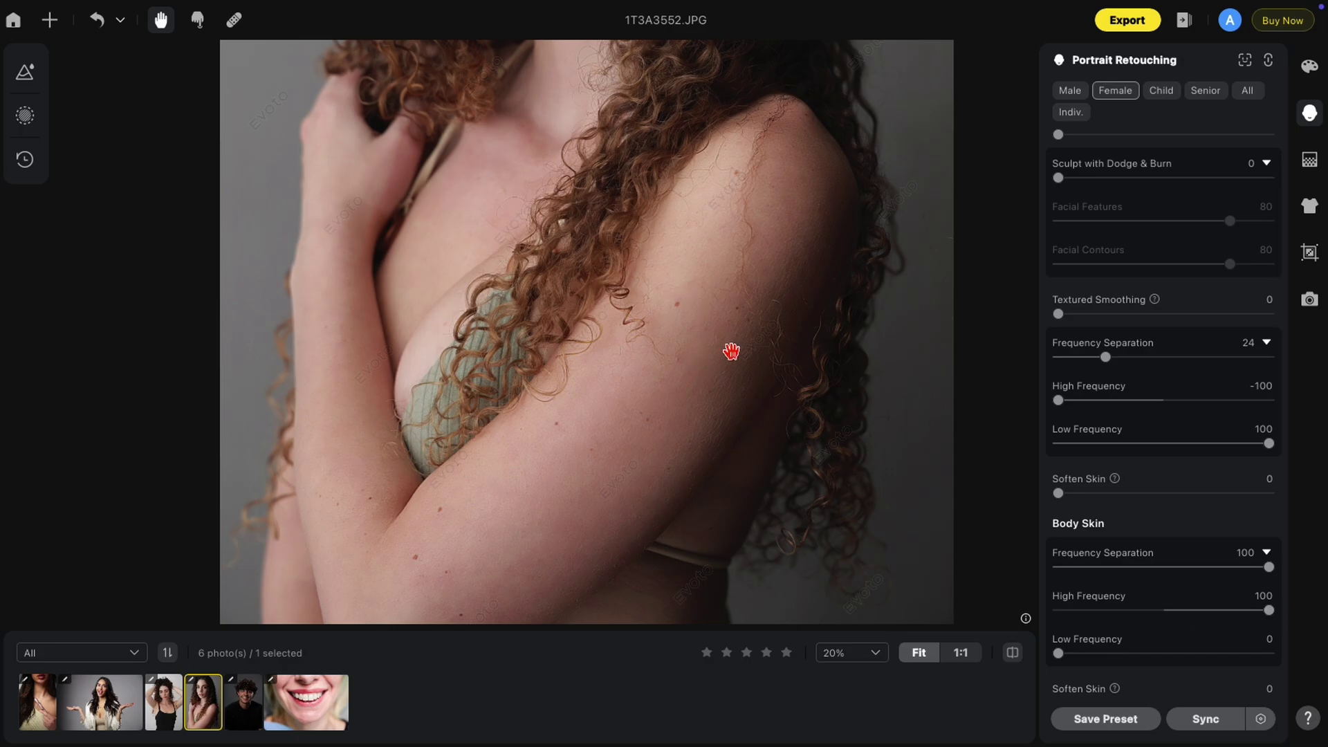
click(1010, 649)
drag(1270, 611, 1051, 623)
click(1015, 657)
click(1016, 657)
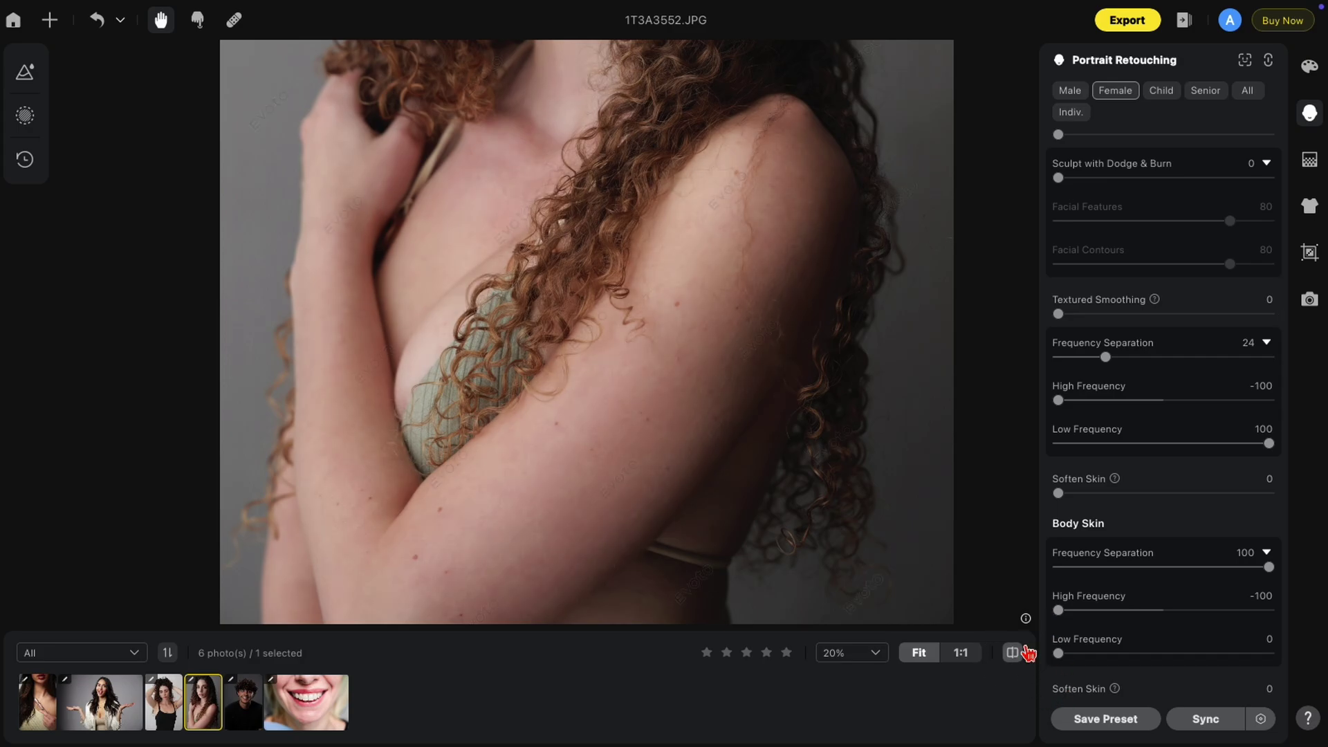
Set Body Skin High Frequency to -24 and Low Frequency to 26, comparing the arm.
double_click(1058, 610)
drag(1060, 654, 1271, 653)
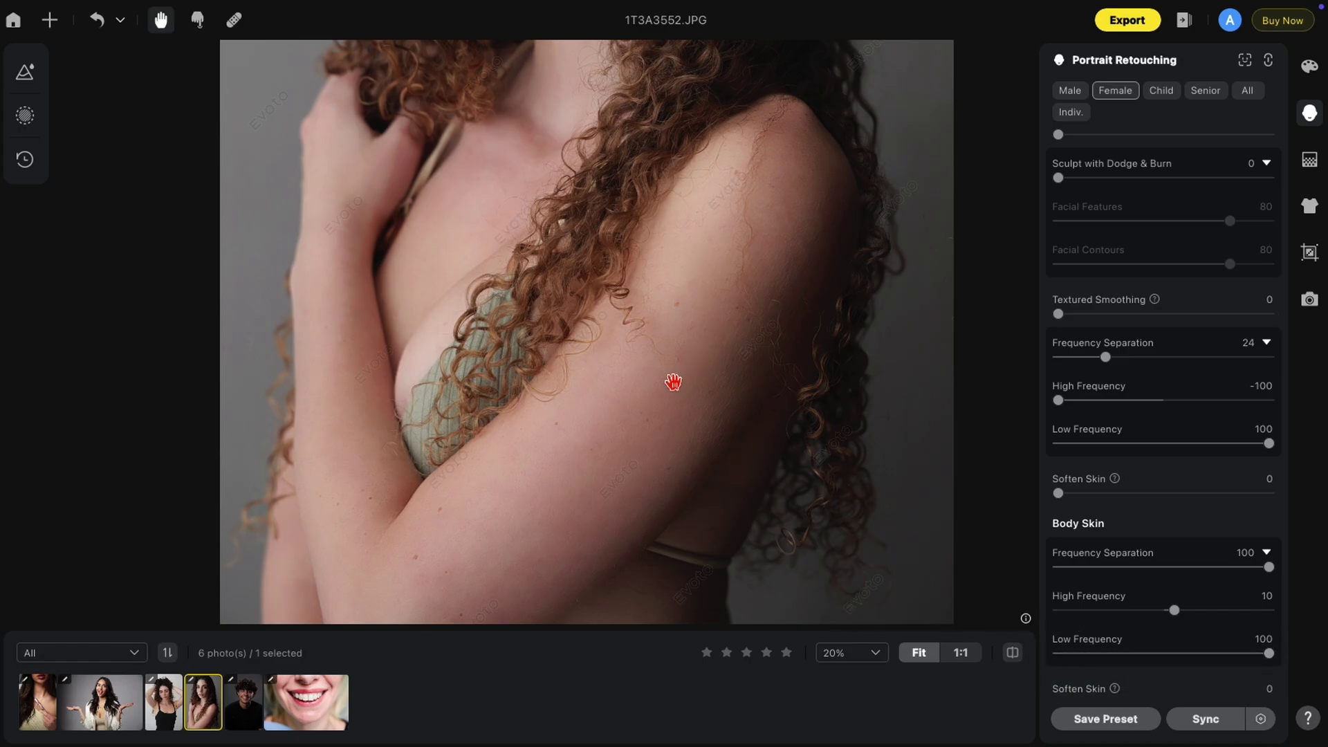
click(1270, 655)
drag(1271, 657, 1140, 655)
drag(1174, 611, 1137, 612)
drag(1144, 661, 1117, 660)
click(1012, 652)
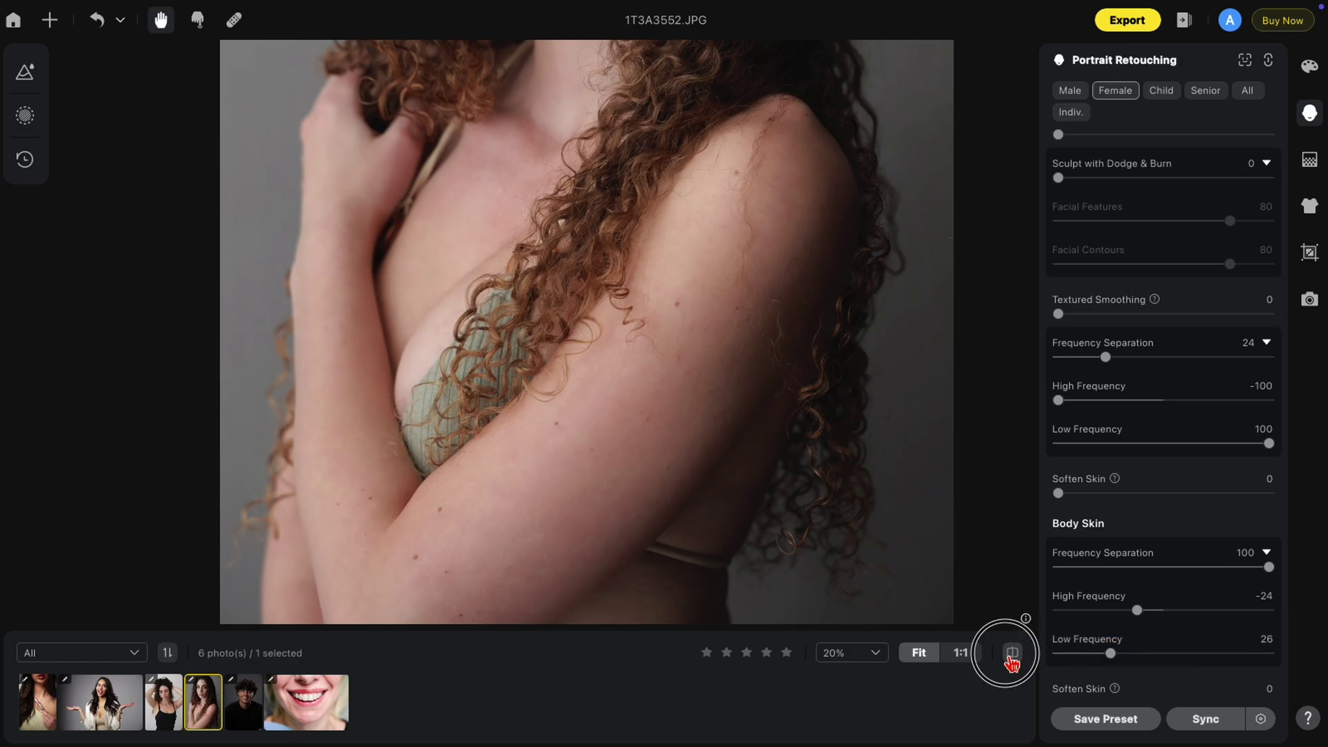
Reduce Body Skin Frequency Separation from 100 down to 49 after comparing with the original.
drag(1268, 566, 1183, 583)
click(1014, 655)
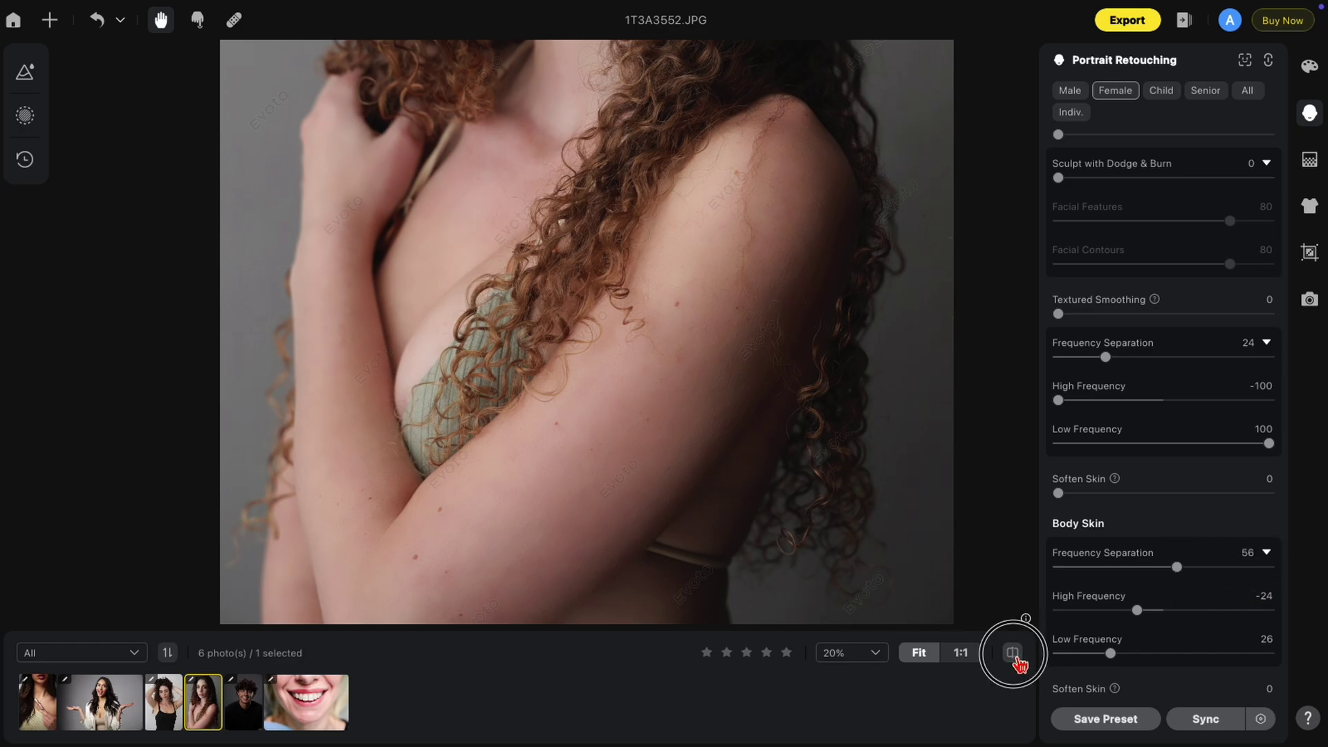
drag(1176, 568, 1164, 573)
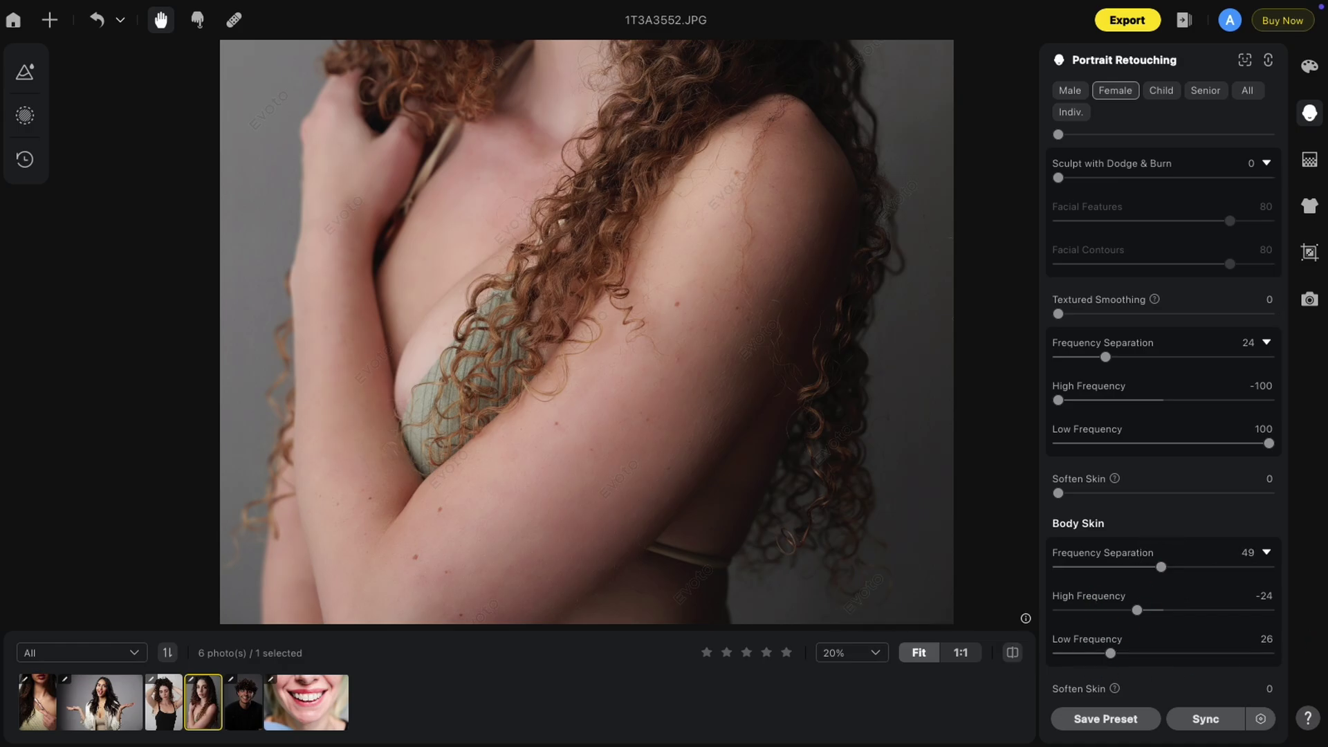
scroll(1108, 498, up, 3)
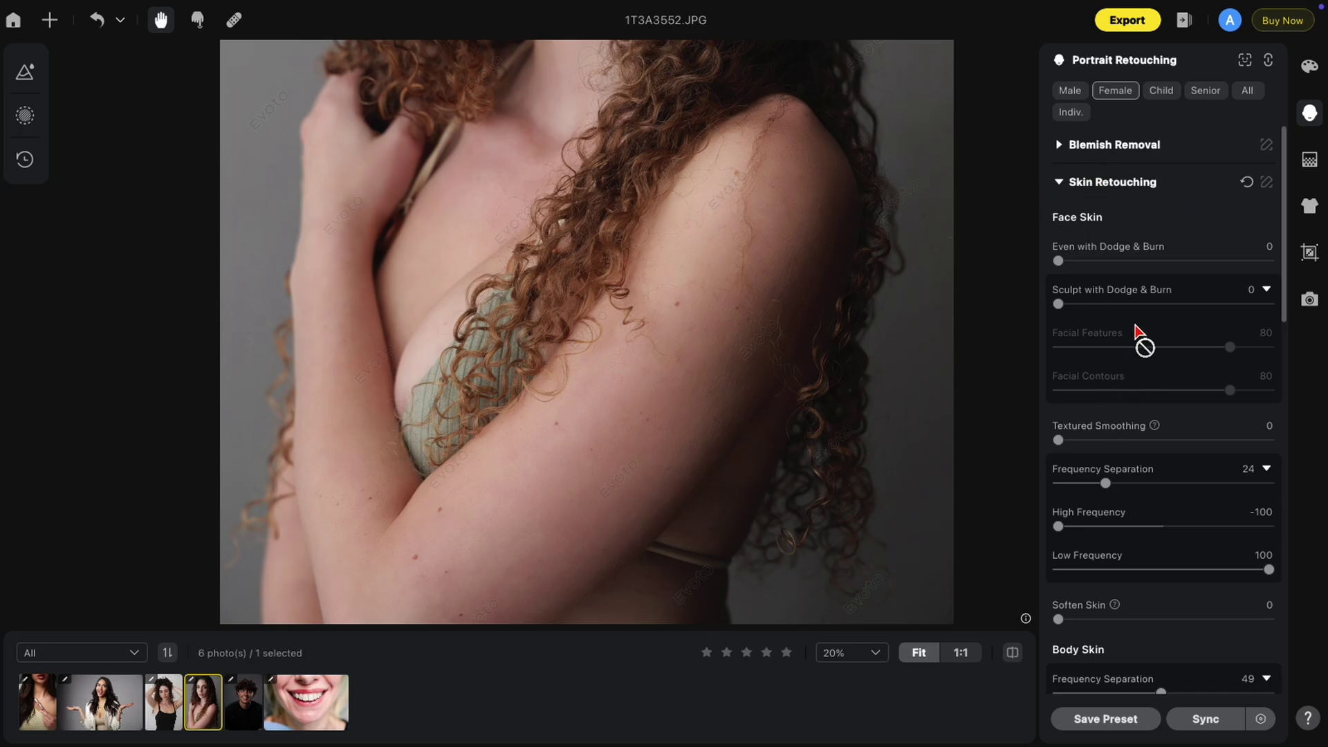
Expand Hand Touch-up and zoom in so both of the man's hands are visible.
scroll(1112, 192, down, 3)
scroll(1161, 242, up, 2)
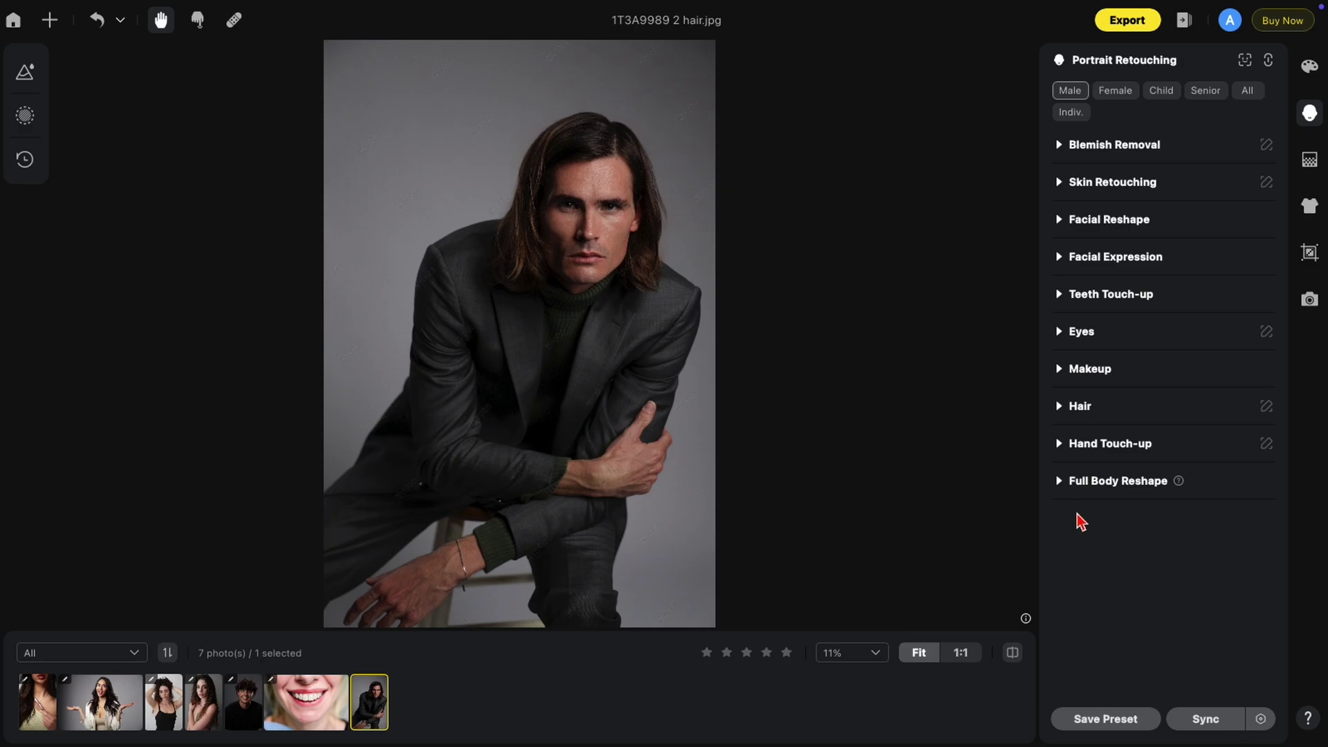
click(1066, 451)
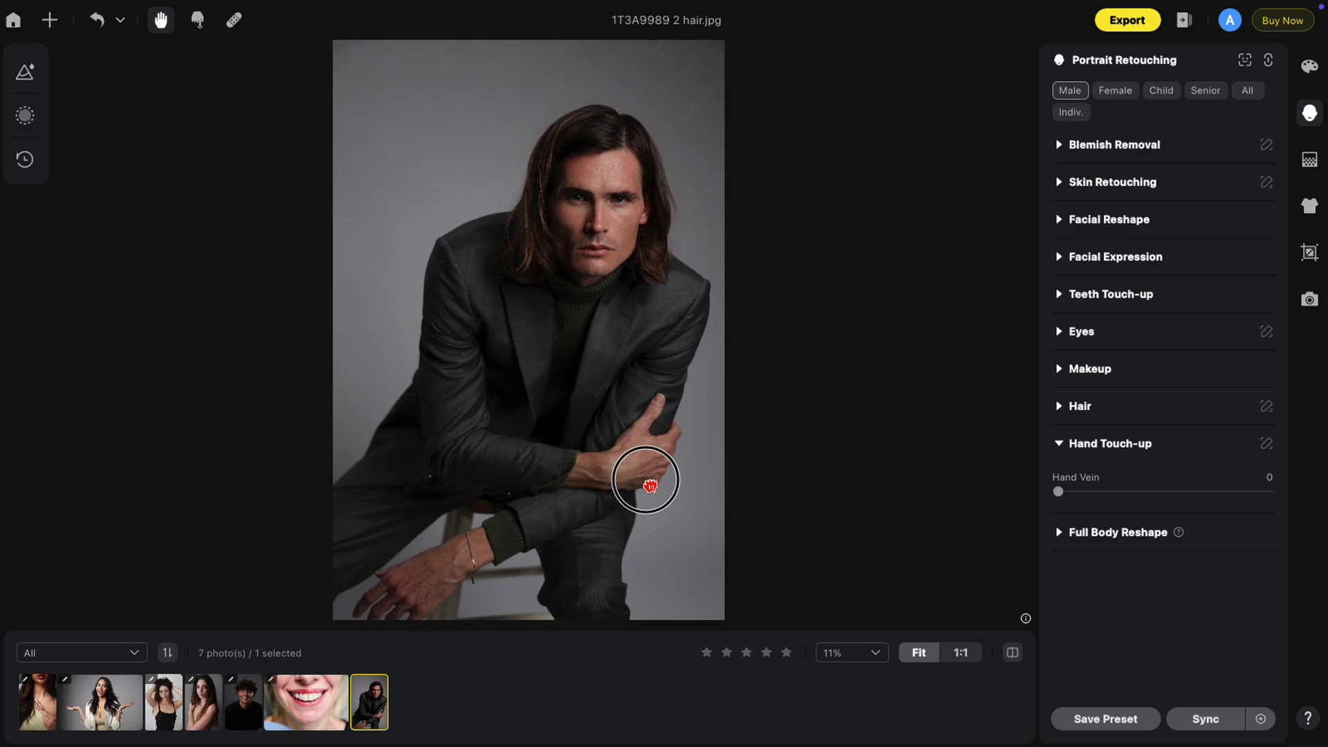
scroll(658, 433, up, 5)
drag(658, 433, 424, 136)
scroll(515, 214, down, 2)
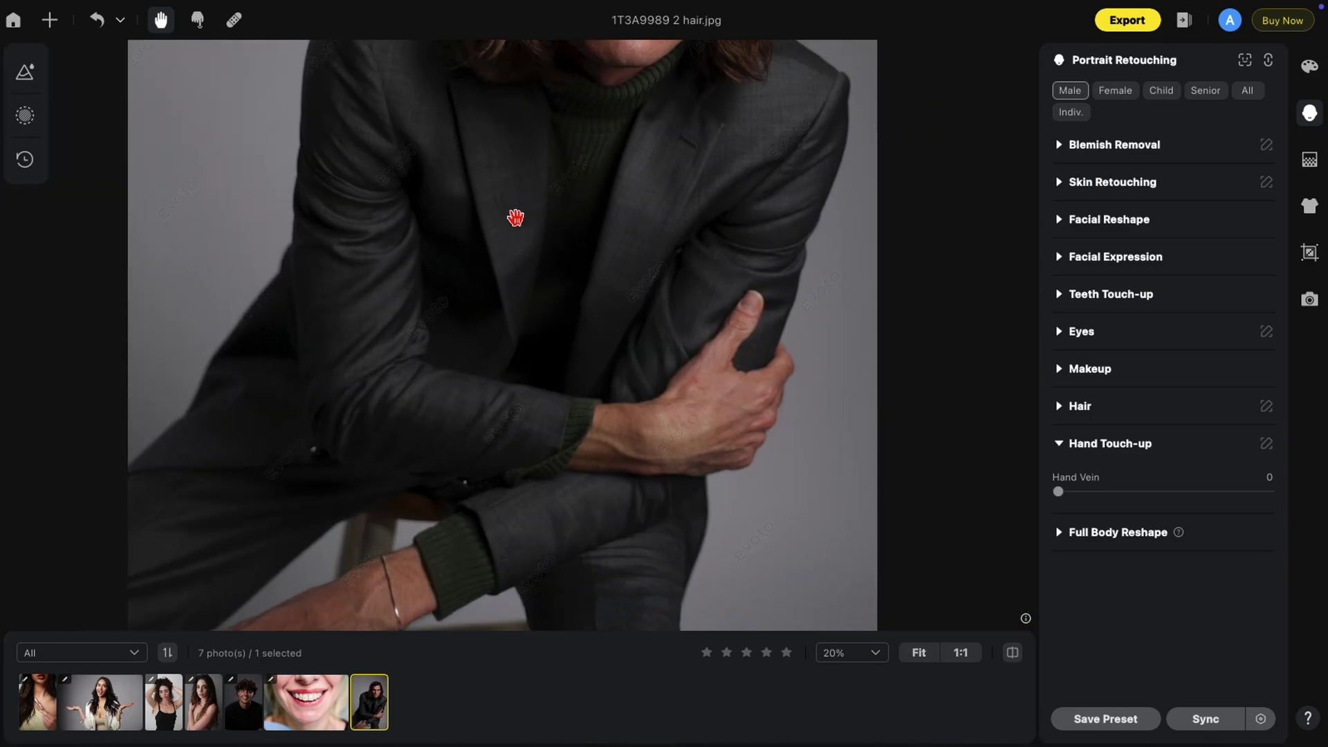
drag(515, 215, 685, 160)
Set Hand Vein reduction to 67 and compare the hands with the original.
click(1072, 487)
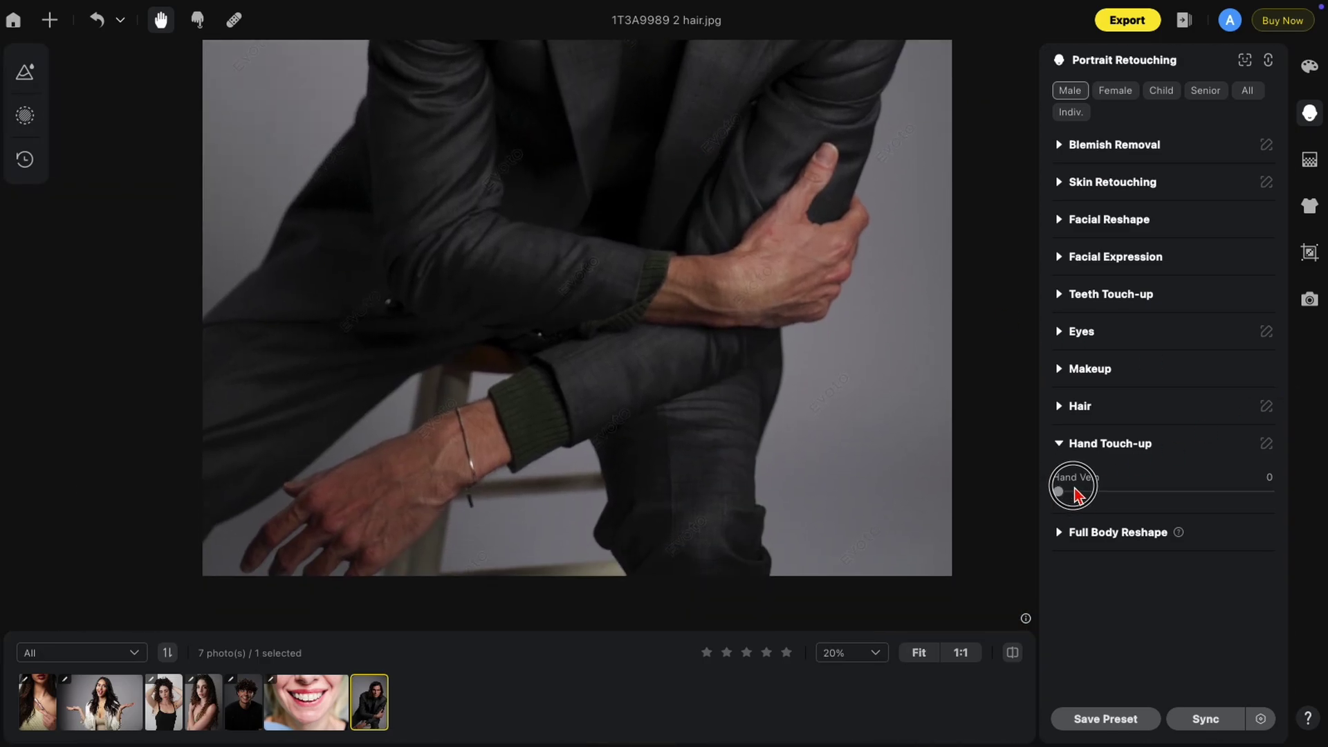
drag(1120, 495, 1276, 494)
mouse_move(1193, 503)
mouse_down()
mouse_move(1138, 498)
mouse_move(1206, 507)
mouse_up()
click(1206, 507)
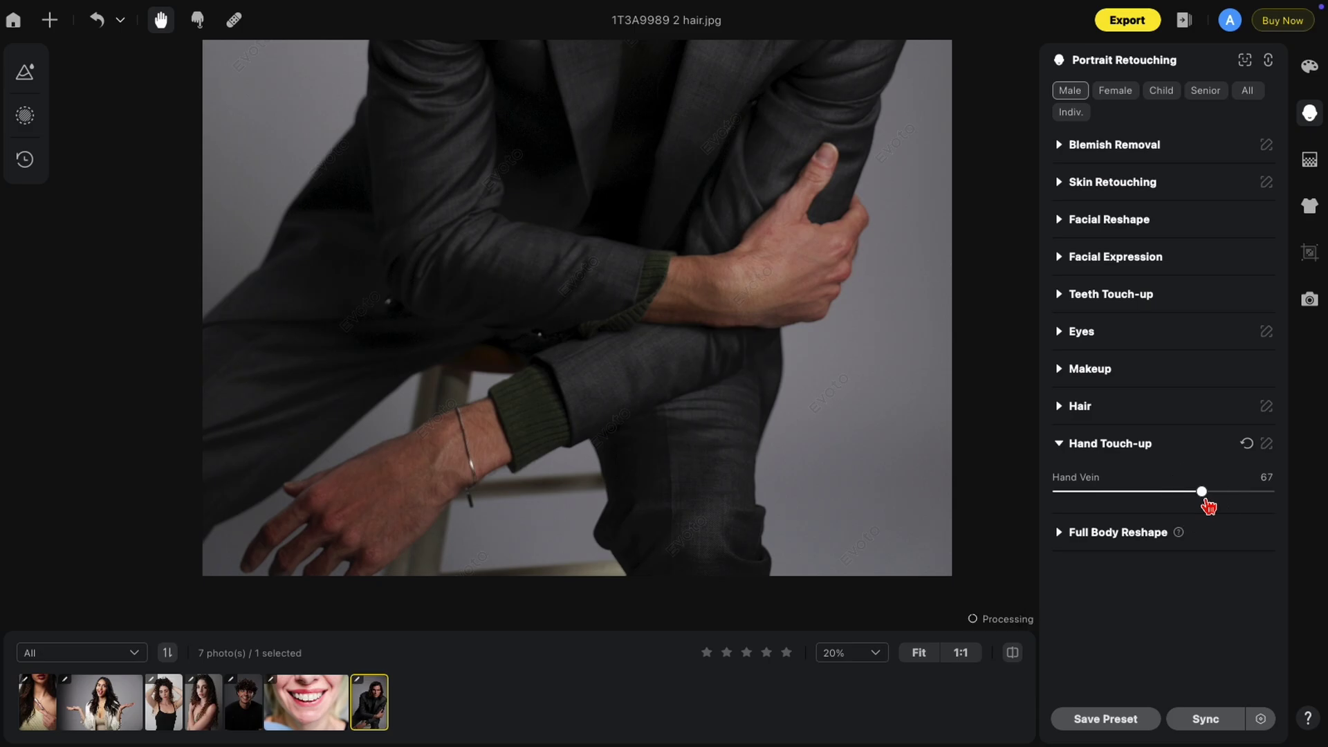
click(1017, 668)
click(1017, 668)
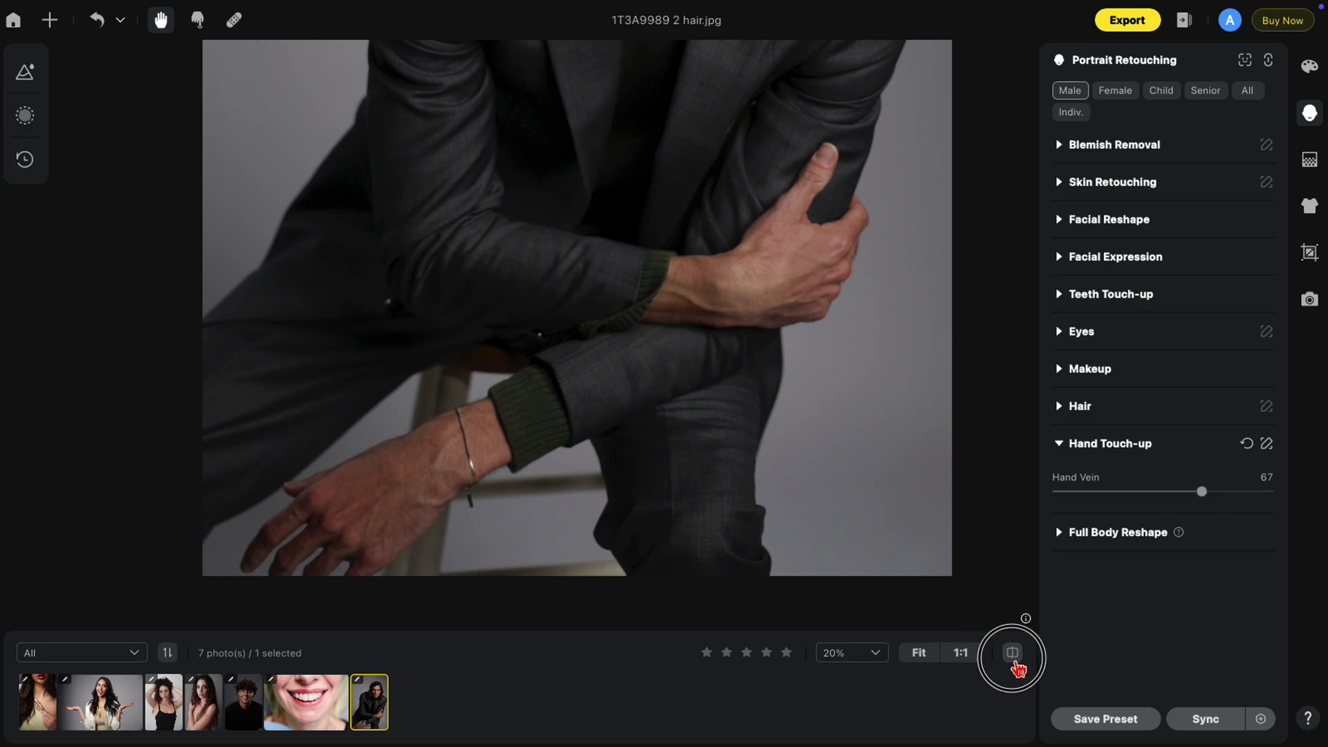
click(1016, 667)
click(1016, 667)
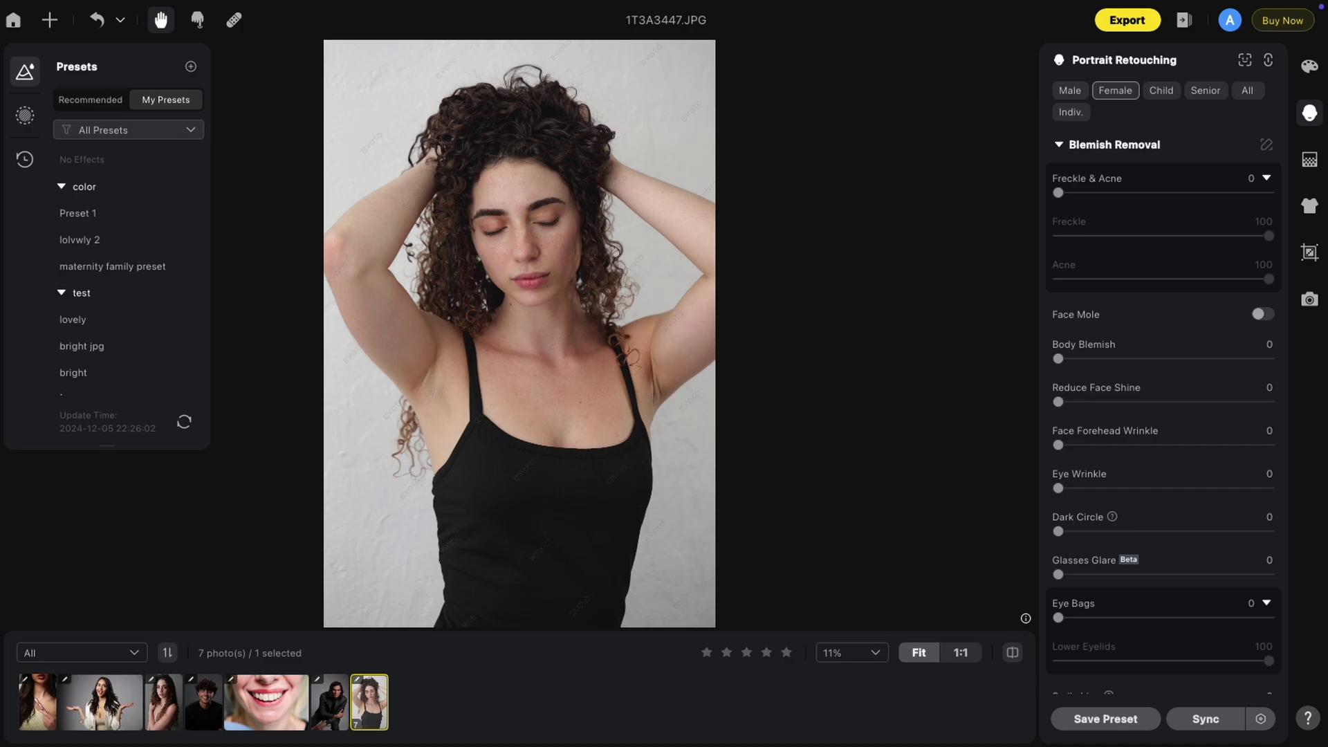
Delete the 1T3A3447.JPG thumbnail from the filmstrip and confirm the deletion.
right_click(379, 702)
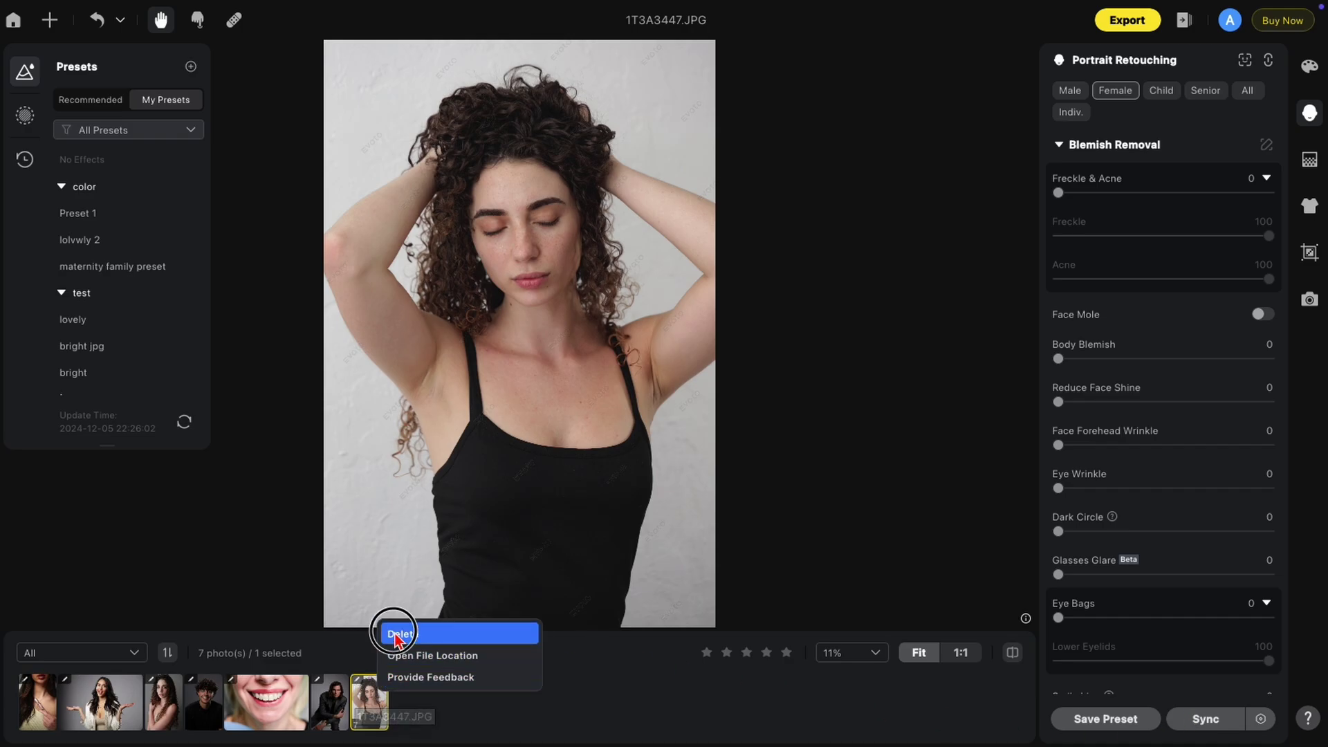
click(397, 634)
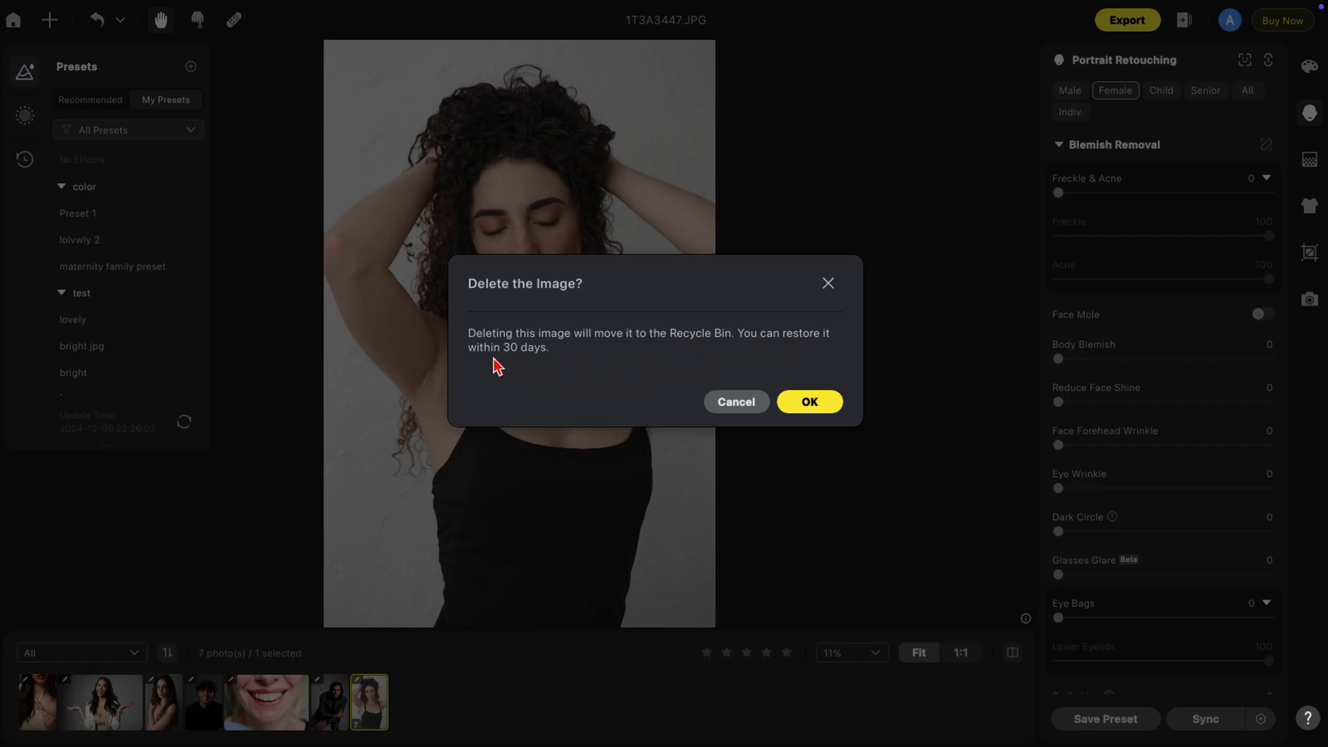
click(836, 404)
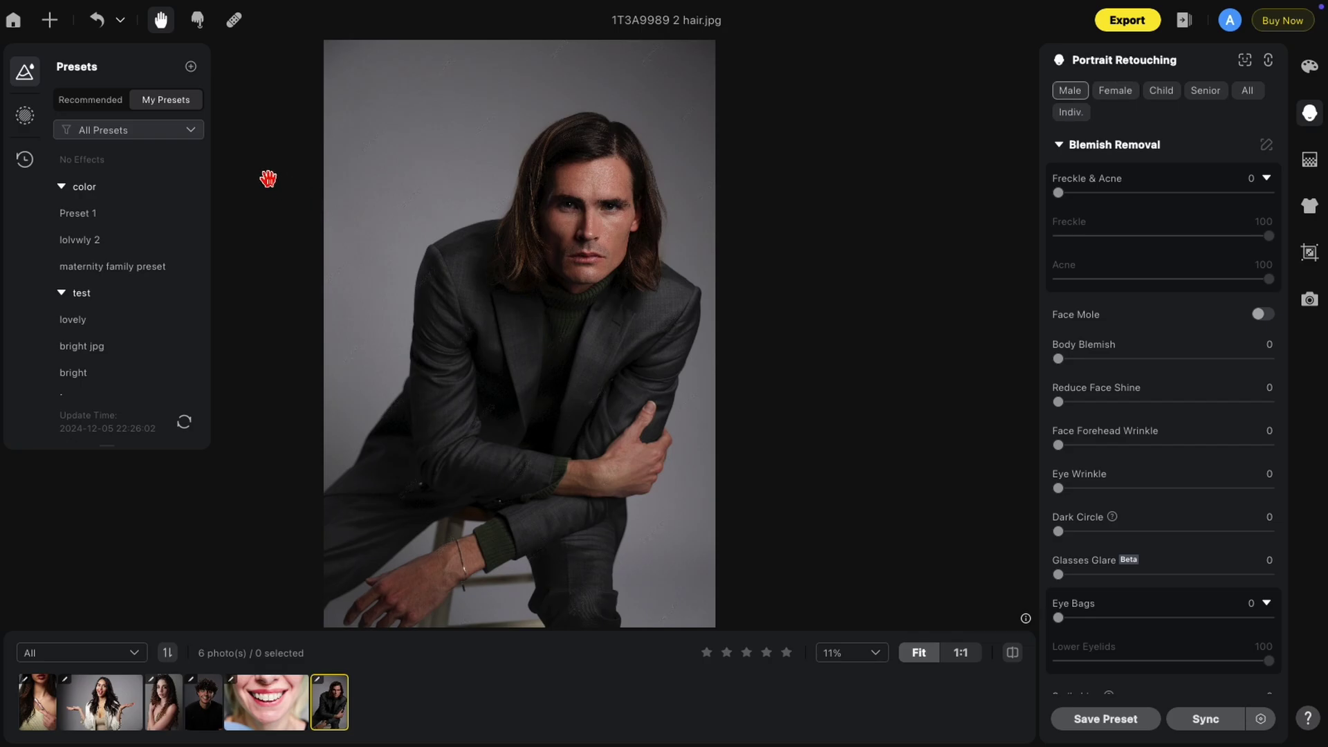
Restore the 1T3A3552 project from the Bin and return to the Projects list.
click(14, 21)
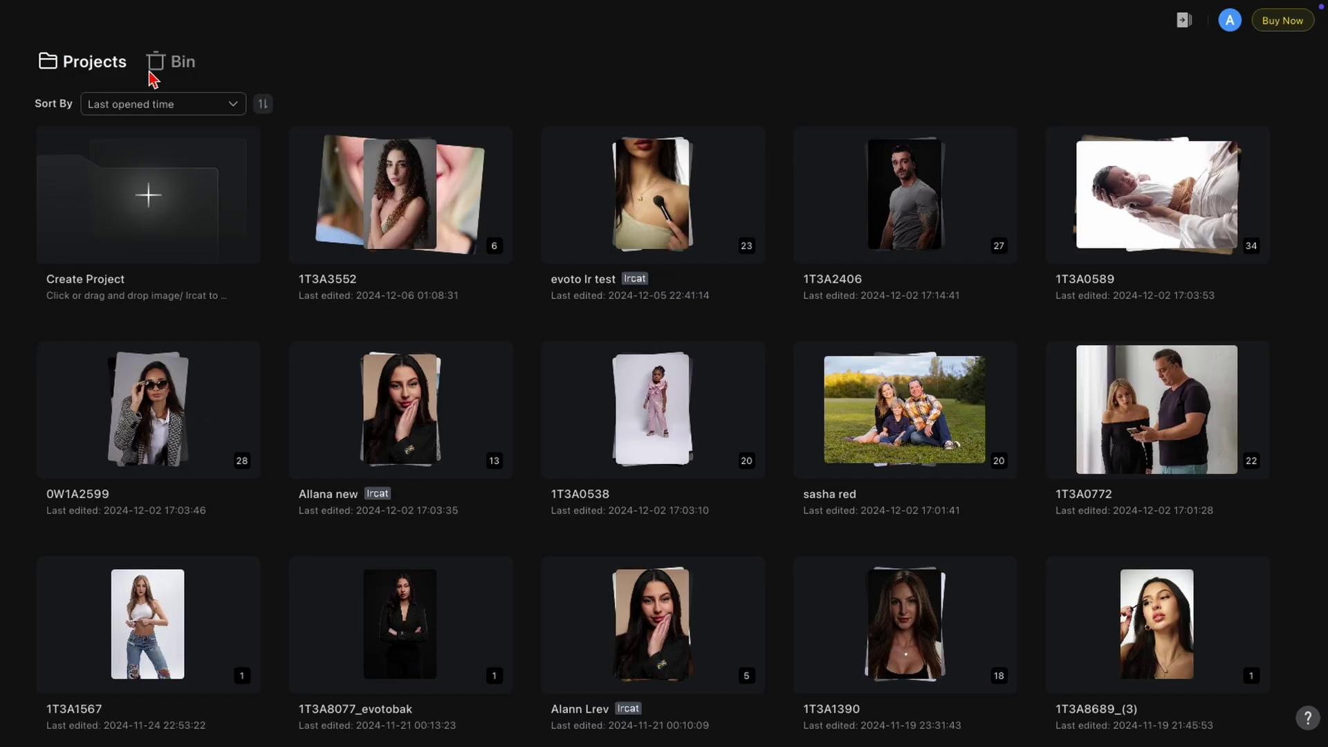
click(182, 66)
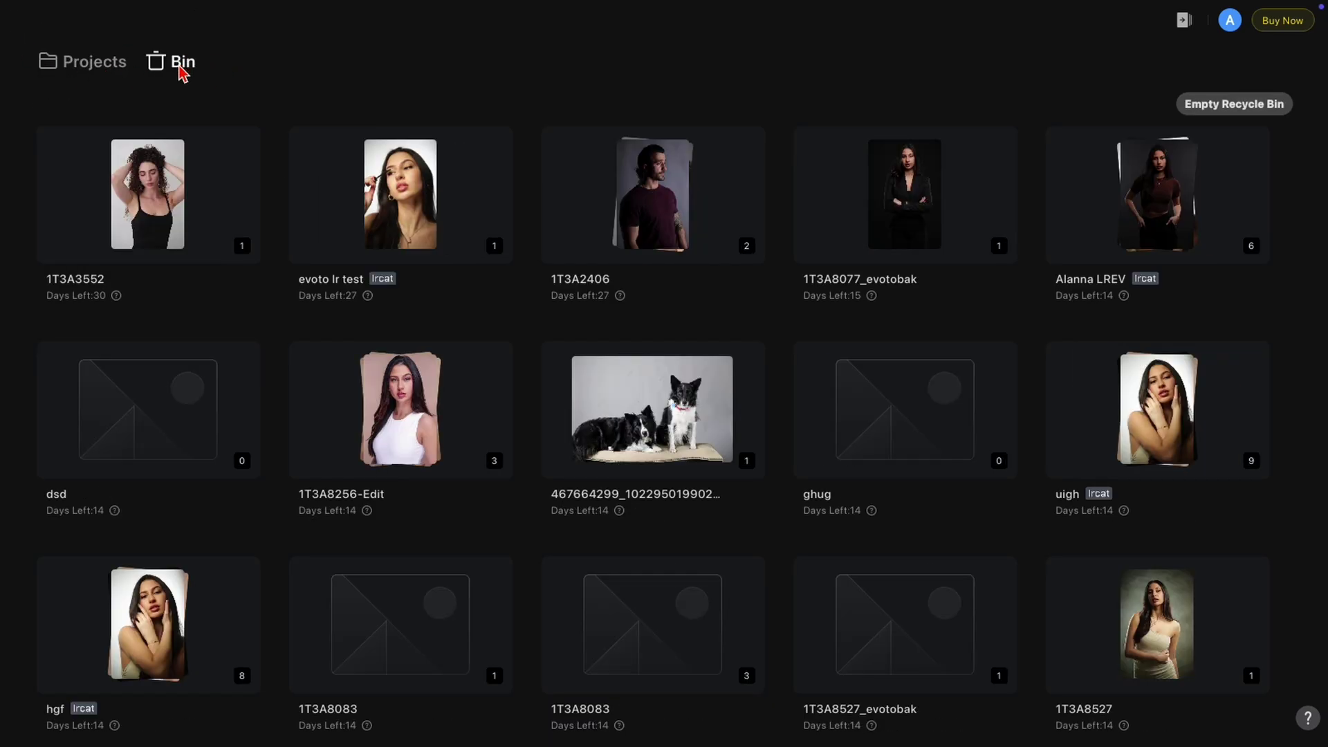
click(177, 201)
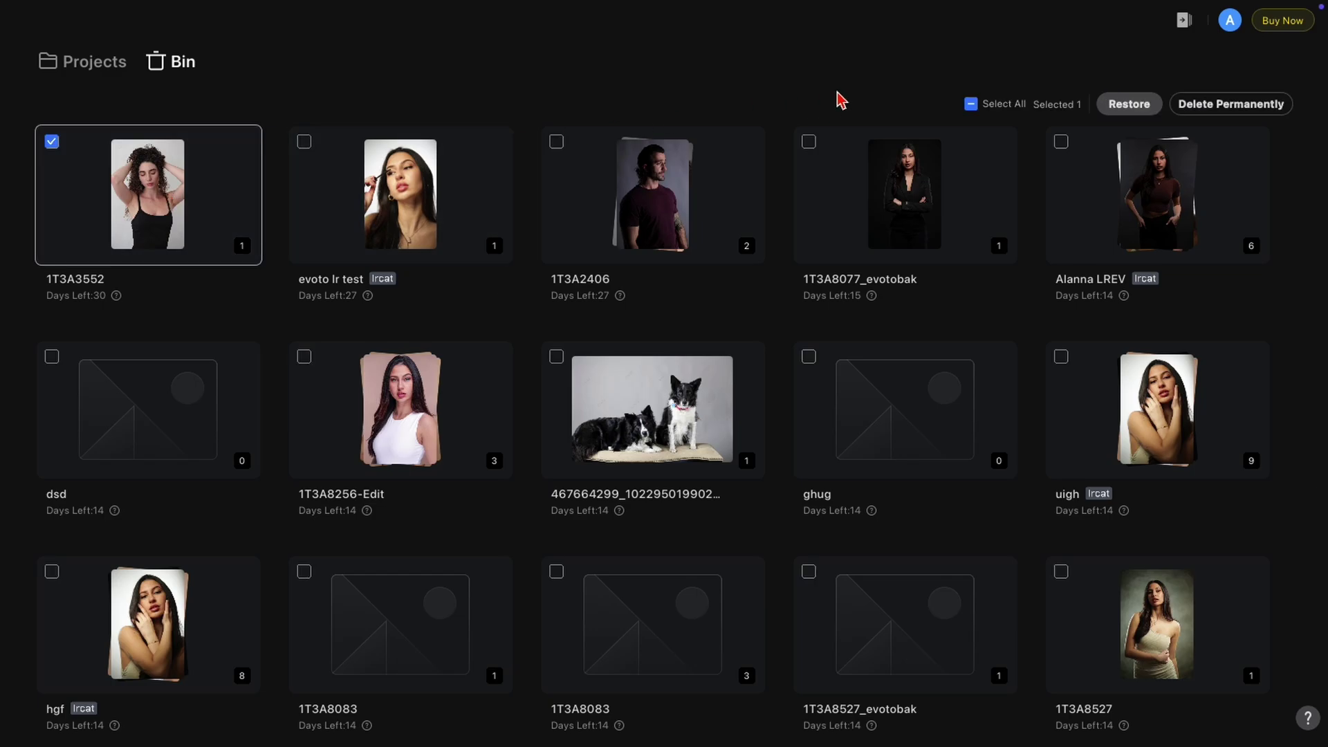
click(1136, 110)
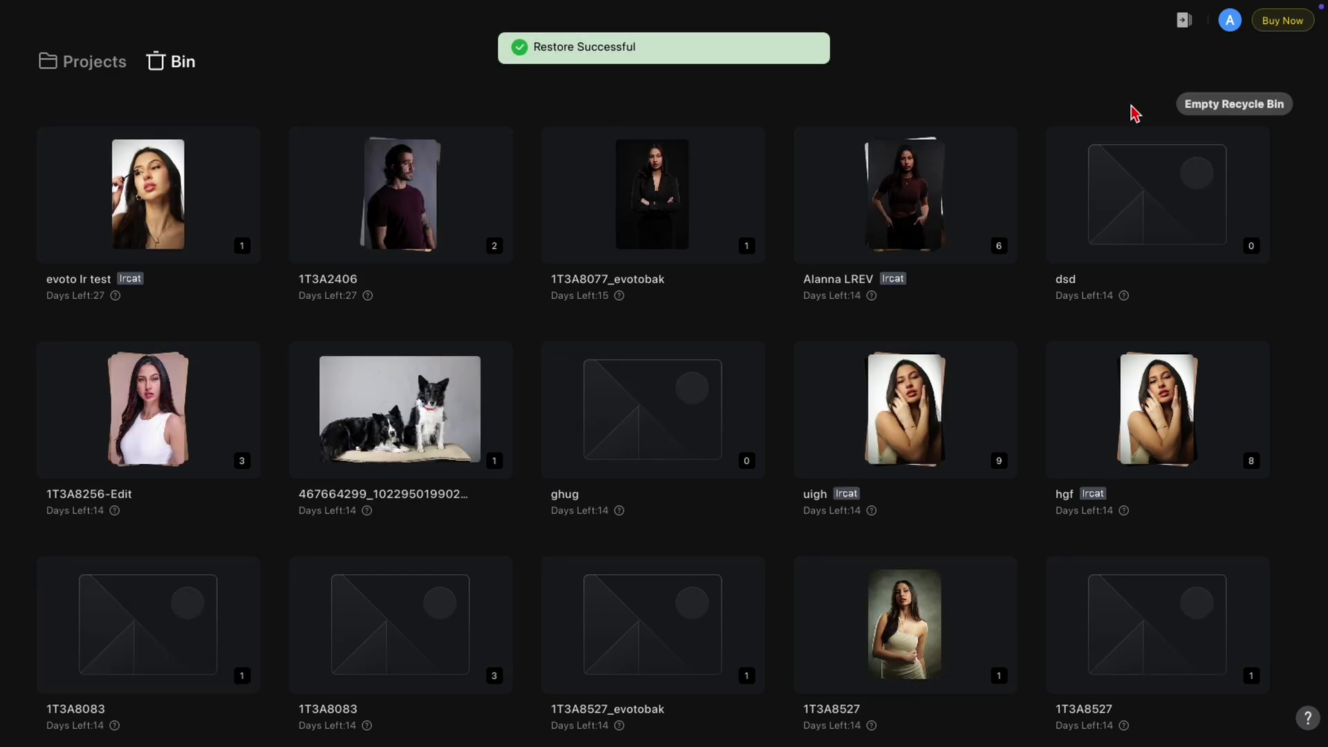
click(111, 66)
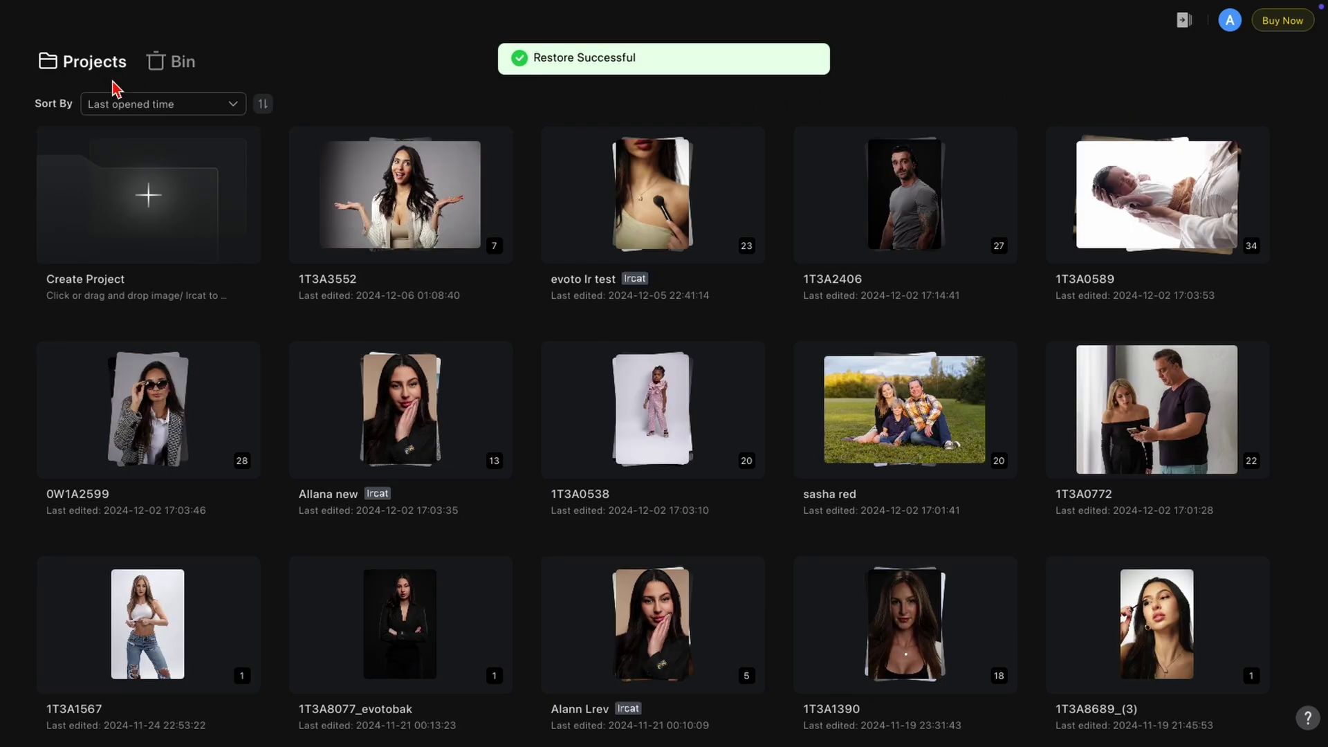